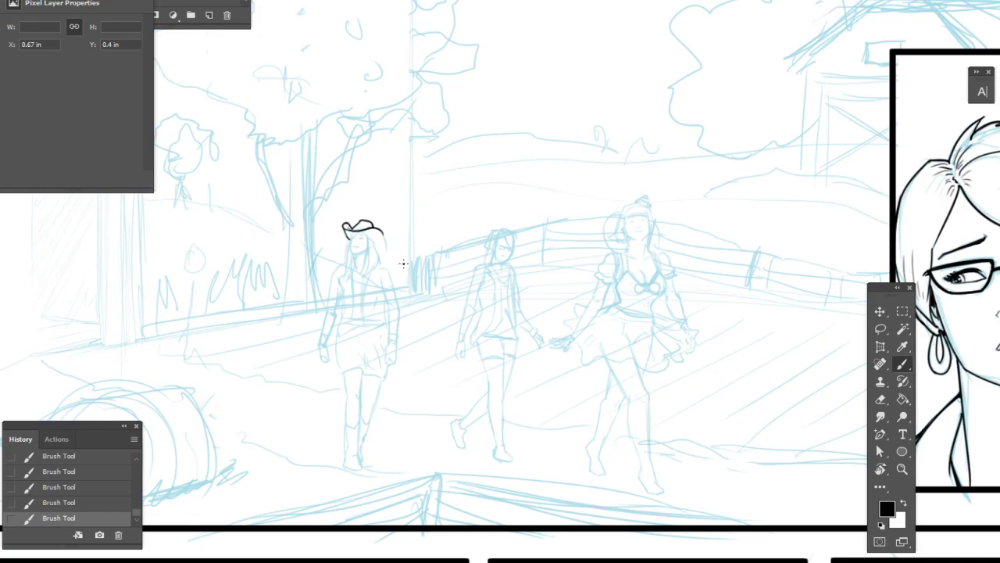
# - Ink the left-hand strands of long hair and the facial features of the woman in the cowboy hat
pyautogui.scroll(1, 353, 236)
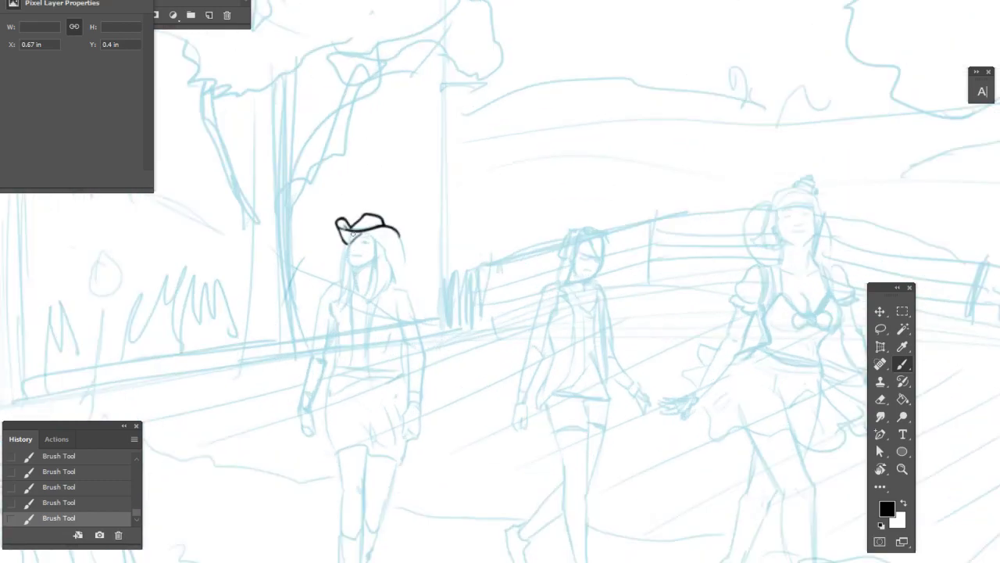
pyautogui.moveTo(344, 242); pyautogui.dragTo(341, 312)
pyautogui.press('e')
pyautogui.press('b')
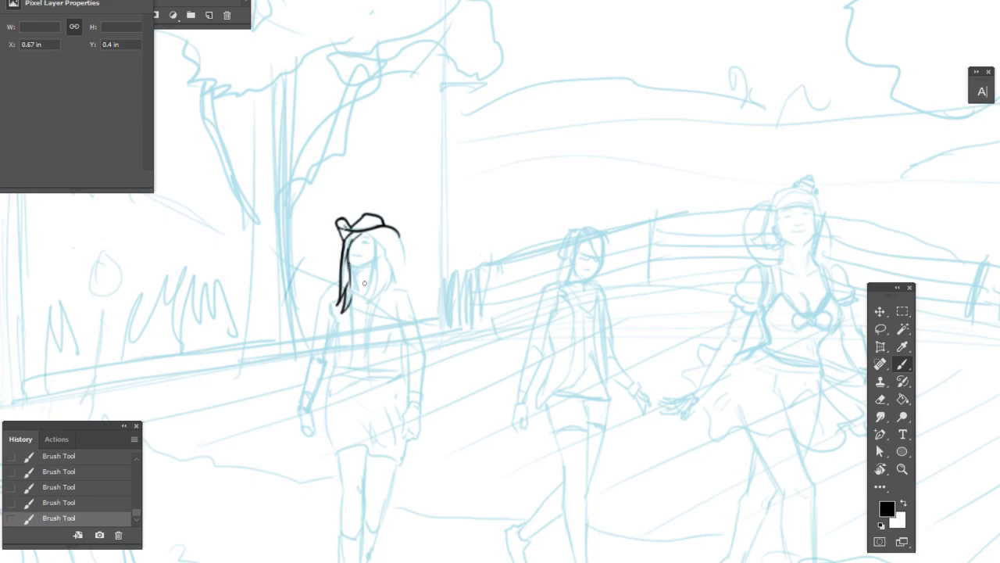
pyautogui.moveTo(355, 275)
pyautogui.mouseDown()
pyautogui.moveTo(349, 304)
pyautogui.moveTo(377, 257)
pyautogui.moveTo(357, 250)
pyautogui.mouseUp()
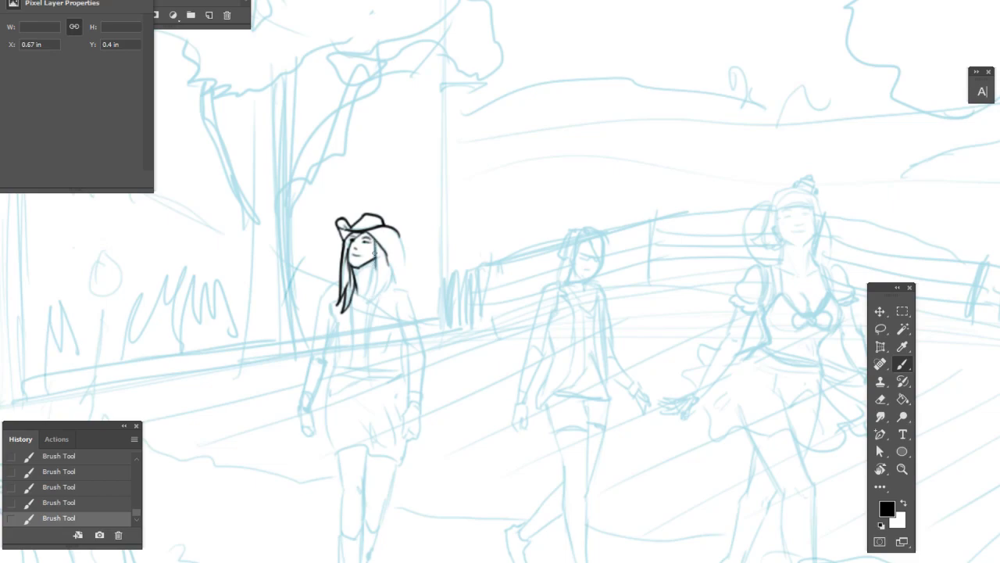
# - Ink the cowgirl's right-hand hair and curved hat brim, clean up the brim edge, and add hat crease and neck lines
pyautogui.moveTo(366, 292)
pyautogui.mouseDown()
pyautogui.moveTo(387, 257)
pyautogui.moveTo(390, 287)
pyautogui.moveTo(368, 297)
pyautogui.moveTo(365, 312)
pyautogui.moveTo(383, 273)
pyautogui.moveTo(390, 280)
pyautogui.moveTo(386, 255)
pyautogui.moveTo(394, 293)
pyautogui.moveTo(390, 222)
pyautogui.mouseUp()
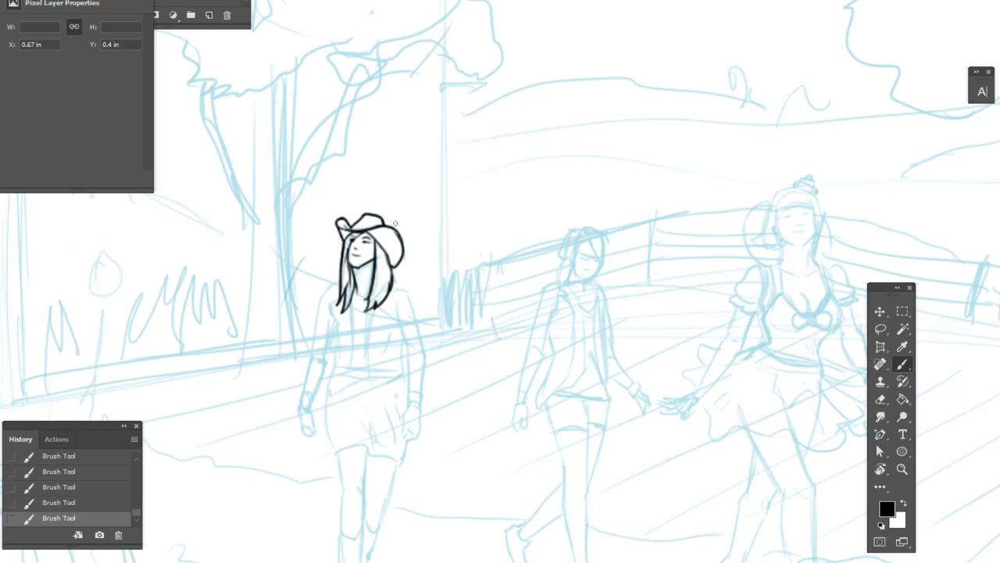
pyautogui.press('e')
pyautogui.moveTo(392, 228); pyautogui.dragTo(397, 266)
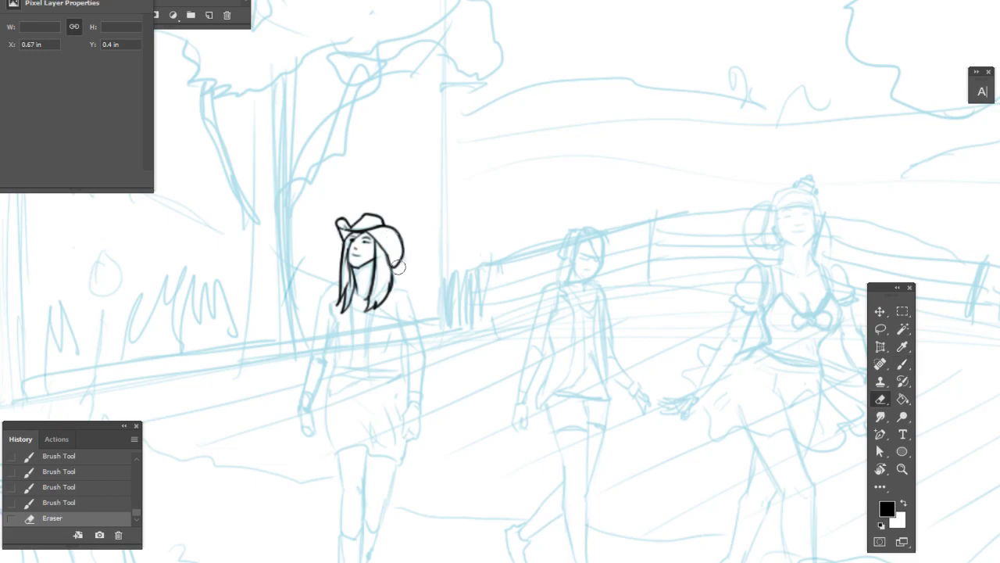
pyautogui.press('b')
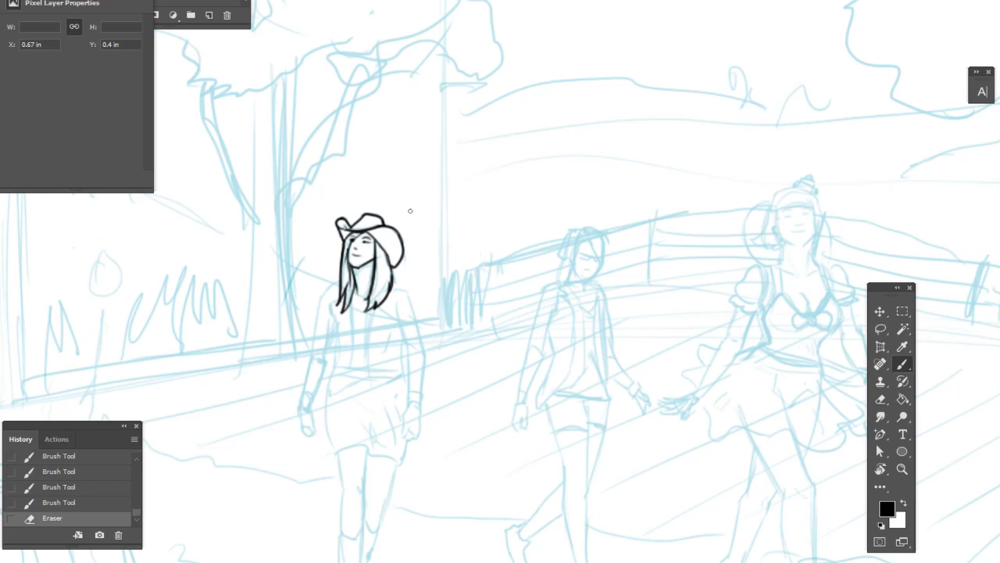
pyautogui.moveTo(362, 221); pyautogui.dragTo(375, 230)
pyautogui.moveTo(353, 266); pyautogui.dragTo(356, 277)
# - Ink the cowgirl's shoulders and her arm on the left of the drawing, including the sleeve fold and wrist cuff
pyautogui.moveTo(338, 279); pyautogui.dragTo(309, 367)
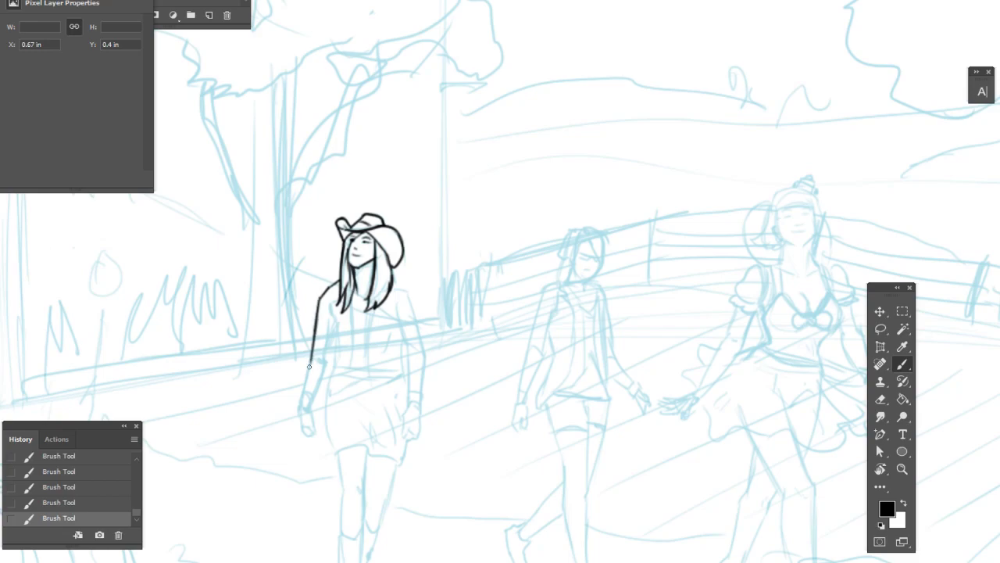
pyautogui.moveTo(319, 302)
pyautogui.mouseDown()
pyautogui.moveTo(337, 282)
pyautogui.moveTo(408, 290)
pyautogui.moveTo(413, 308)
pyautogui.mouseUp()
pyautogui.moveTo(314, 360); pyautogui.dragTo(334, 317)
pyautogui.moveTo(309, 362)
pyautogui.mouseDown()
pyautogui.moveTo(300, 410)
pyautogui.moveTo(312, 410)
pyautogui.moveTo(316, 395)
pyautogui.moveTo(300, 392)
pyautogui.moveTo(302, 409)
pyautogui.moveTo(327, 363)
pyautogui.mouseUp()
pyautogui.moveTo(336, 318)
pyautogui.mouseDown()
pyautogui.moveTo(326, 337)
pyautogui.moveTo(335, 318)
pyautogui.mouseUp()
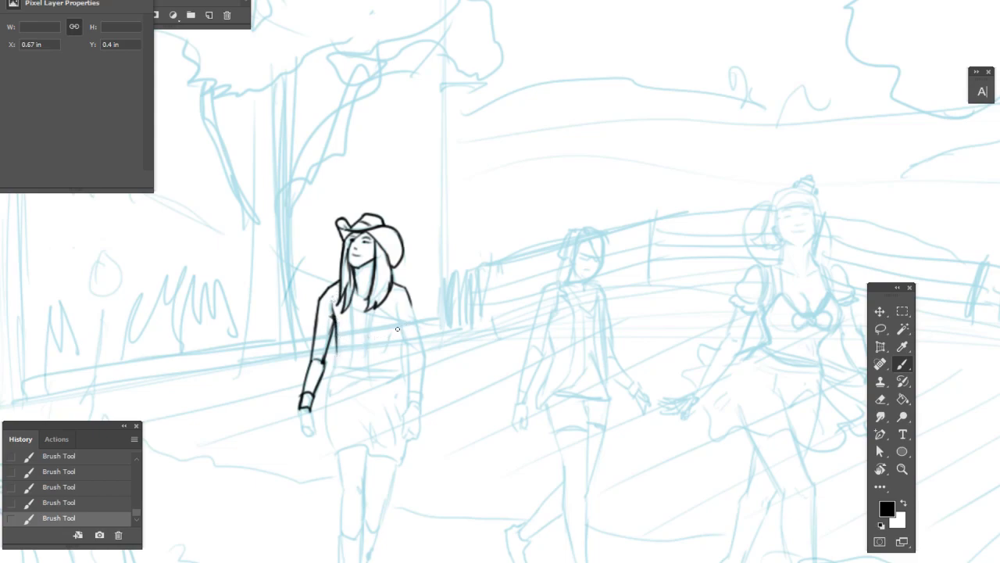
# - Ink the right side of the cowgirl's torso and her right-hand arm with its rolled sleeve and wrist cuff
pyautogui.moveTo(399, 332)
pyautogui.mouseDown()
pyautogui.moveTo(405, 376)
pyautogui.moveTo(396, 358)
pyautogui.mouseUp()
pyautogui.moveTo(400, 290)
pyautogui.mouseDown()
pyautogui.moveTo(398, 319)
pyautogui.moveTo(396, 309)
pyautogui.moveTo(412, 357)
pyautogui.mouseUp()
pyautogui.moveTo(405, 290); pyautogui.dragTo(423, 358)
pyautogui.moveTo(408, 354)
pyautogui.mouseDown()
pyautogui.moveTo(408, 396)
pyautogui.moveTo(422, 394)
pyautogui.moveTo(420, 407)
pyautogui.moveTo(425, 360)
pyautogui.mouseUp()
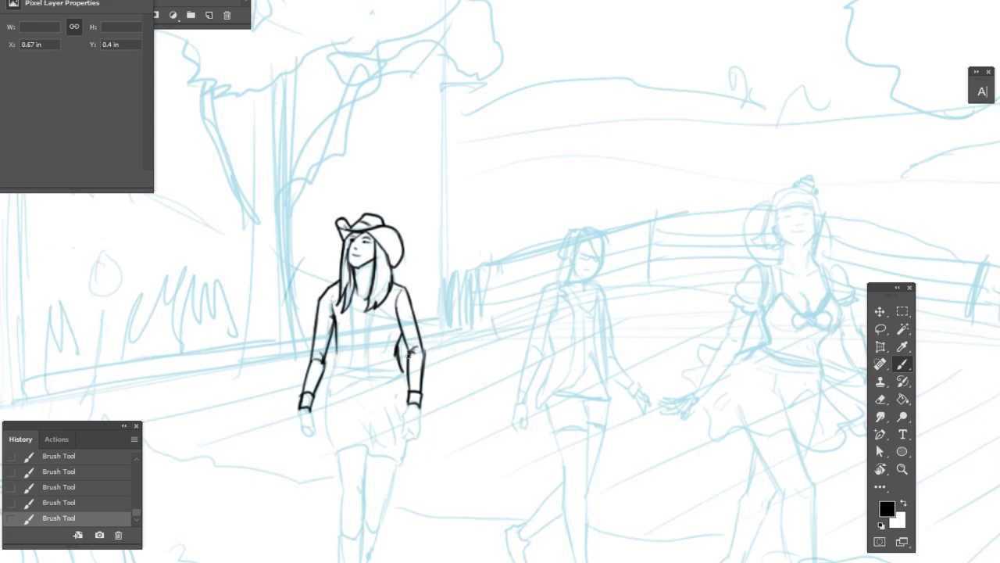
# - Ink both of the cowgirl's hands, the shirt's front opening line, and the outer line of her left-hand hip
pyautogui.moveTo(352, 300)
pyautogui.mouseDown()
pyautogui.moveTo(344, 379)
pyautogui.moveTo(333, 368)
pyautogui.moveTo(337, 333)
pyautogui.mouseUp()
pyautogui.moveTo(334, 371)
pyautogui.mouseDown()
pyautogui.moveTo(323, 436)
pyautogui.moveTo(305, 424)
pyautogui.moveTo(306, 438)
pyautogui.moveTo(309, 427)
pyautogui.mouseUp()
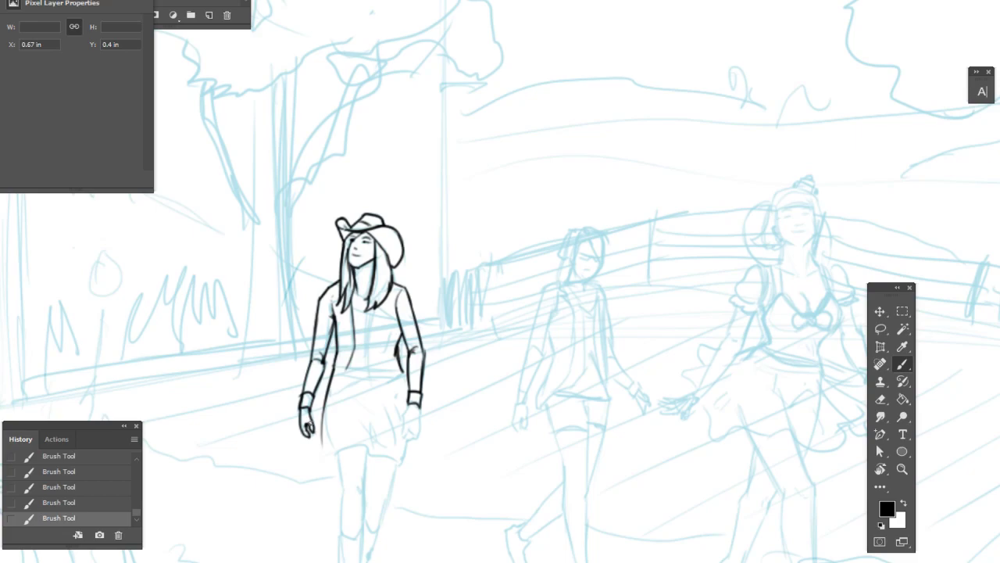
pyautogui.moveTo(407, 405)
pyautogui.mouseDown()
pyautogui.moveTo(404, 439)
pyautogui.moveTo(418, 436)
pyautogui.moveTo(420, 404)
pyautogui.moveTo(420, 439)
pyautogui.moveTo(422, 420)
pyautogui.mouseUp()
pyautogui.moveTo(358, 303); pyautogui.dragTo(352, 319)
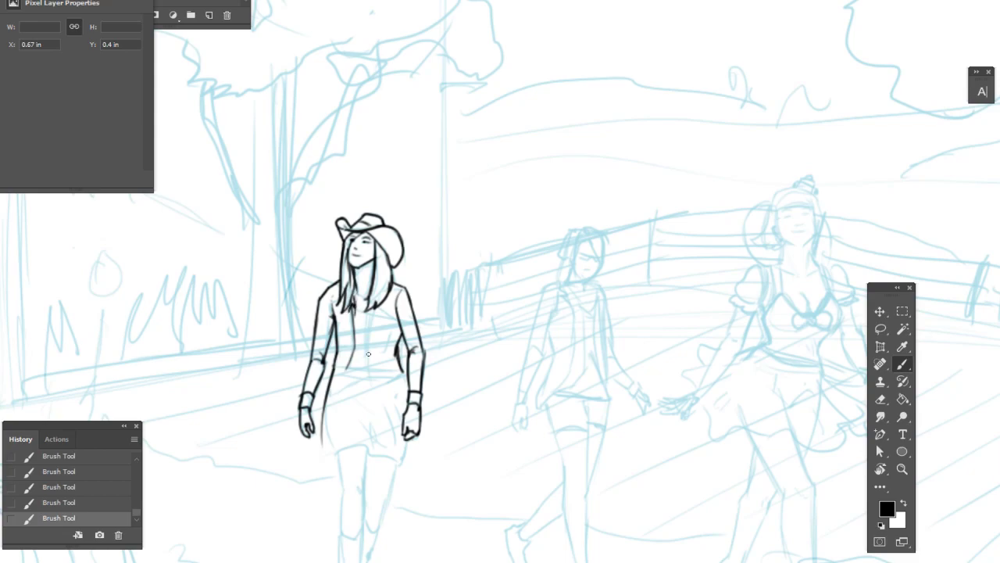
# - Ink the chest seams and second front line of the cowgirl's shirt, and start its hem at the waist
pyautogui.moveTo(339, 332)
pyautogui.mouseDown()
pyautogui.moveTo(397, 333)
pyautogui.moveTo(369, 354)
pyautogui.moveTo(371, 391)
pyautogui.mouseUp()
pyautogui.press('e')
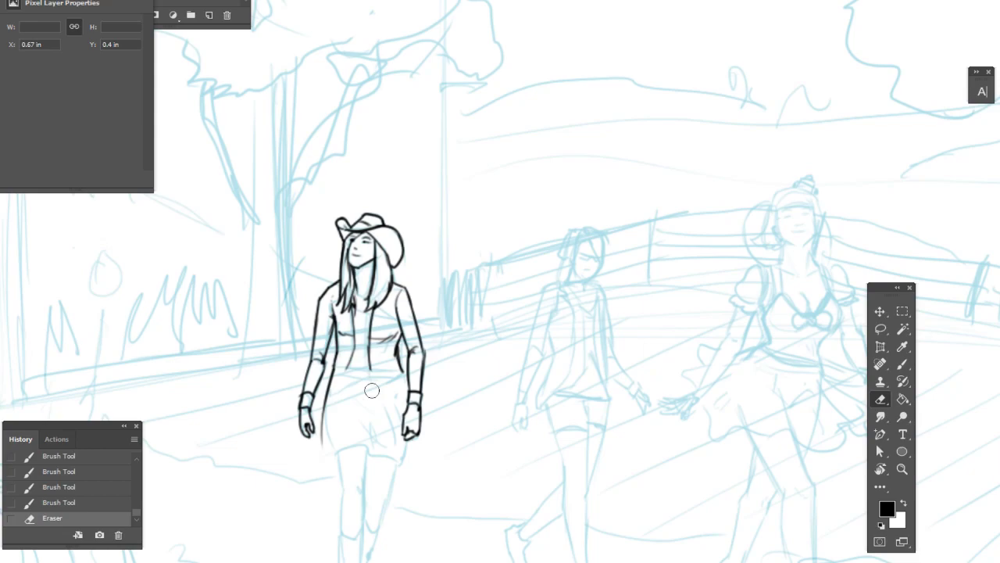
pyautogui.press('b')
pyautogui.moveTo(334, 368); pyautogui.dragTo(340, 367)
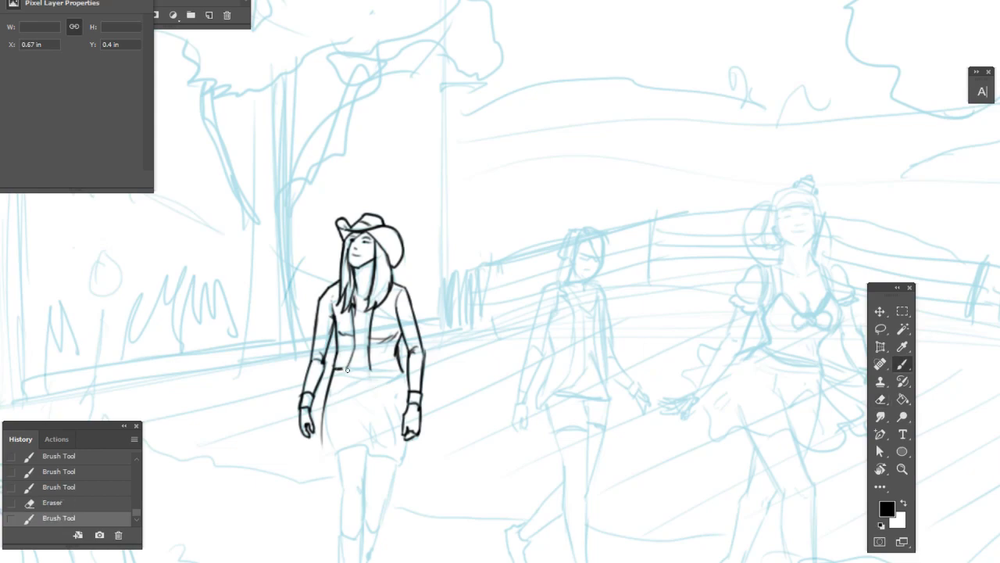
# - Ink the rest of the shirt hem across the waist and the scalloped top of the belt buckle, erasing stray lines
pyautogui.moveTo(375, 468); pyautogui.dragTo(403, 428)
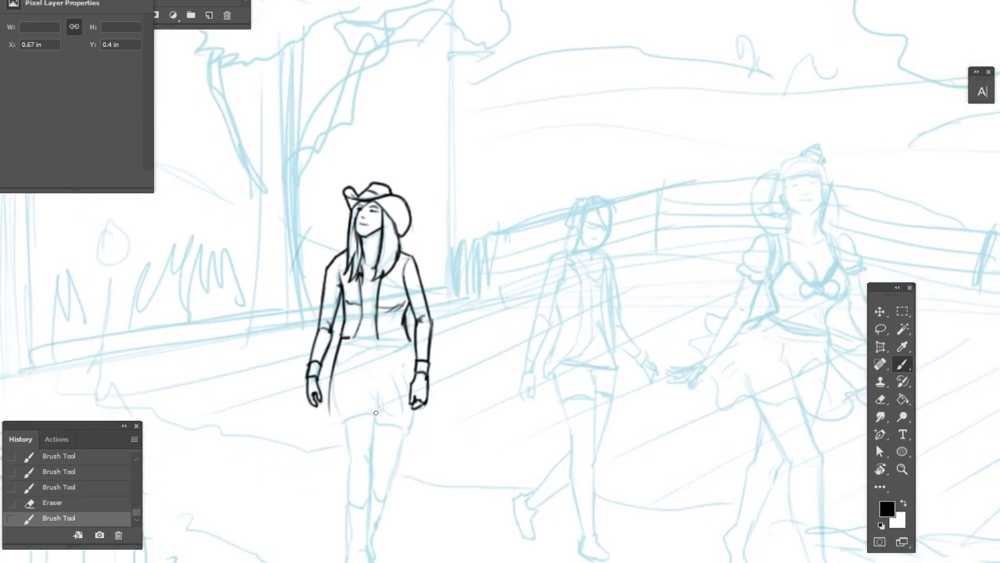
pyautogui.moveTo(349, 336); pyautogui.dragTo(369, 337)
pyautogui.moveTo(364, 337)
pyautogui.mouseDown()
pyautogui.moveTo(388, 340)
pyautogui.moveTo(367, 342)
pyautogui.mouseUp()
pyautogui.press('e')
pyautogui.moveTo(372, 336); pyautogui.dragTo(386, 341)
pyautogui.press('b')
pyautogui.moveTo(385, 340); pyautogui.dragTo(411, 345)
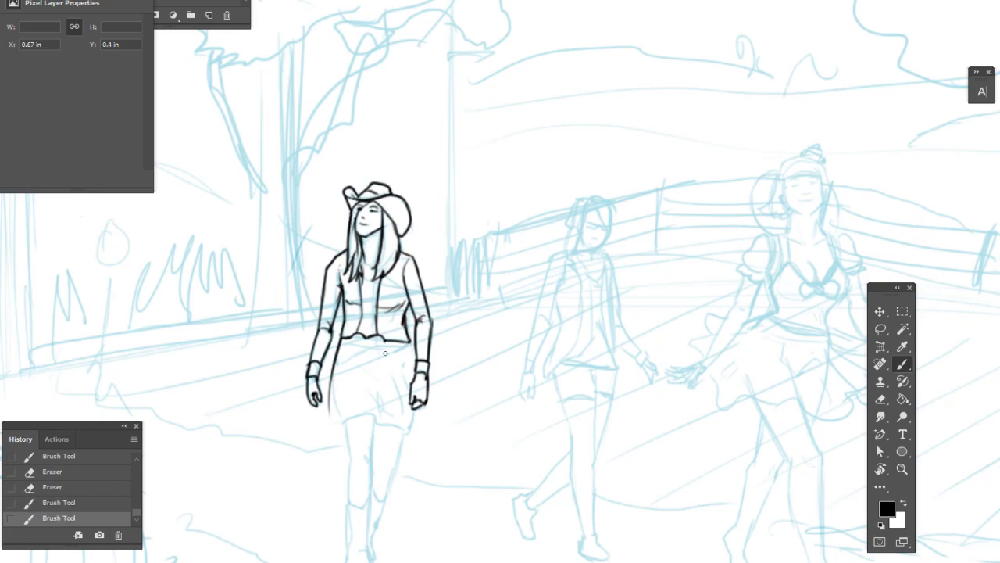
# - Ink the cowgirl's belt and the details of its buckle below the shirt hem
pyautogui.moveTo(342, 344)
pyautogui.mouseDown()
pyautogui.moveTo(394, 356)
pyautogui.moveTo(379, 353)
pyautogui.moveTo(411, 347)
pyautogui.moveTo(383, 360)
pyautogui.moveTo(360, 342)
pyautogui.mouseUp()
pyautogui.press('e')
pyautogui.press('b')
pyautogui.moveTo(361, 341)
pyautogui.mouseDown()
pyautogui.moveTo(373, 349)
pyautogui.moveTo(361, 349)
pyautogui.moveTo(408, 337)
pyautogui.moveTo(436, 272)
pyautogui.mouseUp()
# - Ink the left outline of the cowgirl's skirt, erasing the rough attempts and redrawing it as one curve
pyautogui.moveTo(372, 271); pyautogui.dragTo(383, 330)
pyautogui.moveTo(369, 275); pyautogui.dragTo(384, 331)
pyautogui.press('e')
pyautogui.moveTo(363, 293); pyautogui.dragTo(391, 326)
pyautogui.press('b')
pyautogui.moveTo(370, 275); pyautogui.dragTo(382, 328)
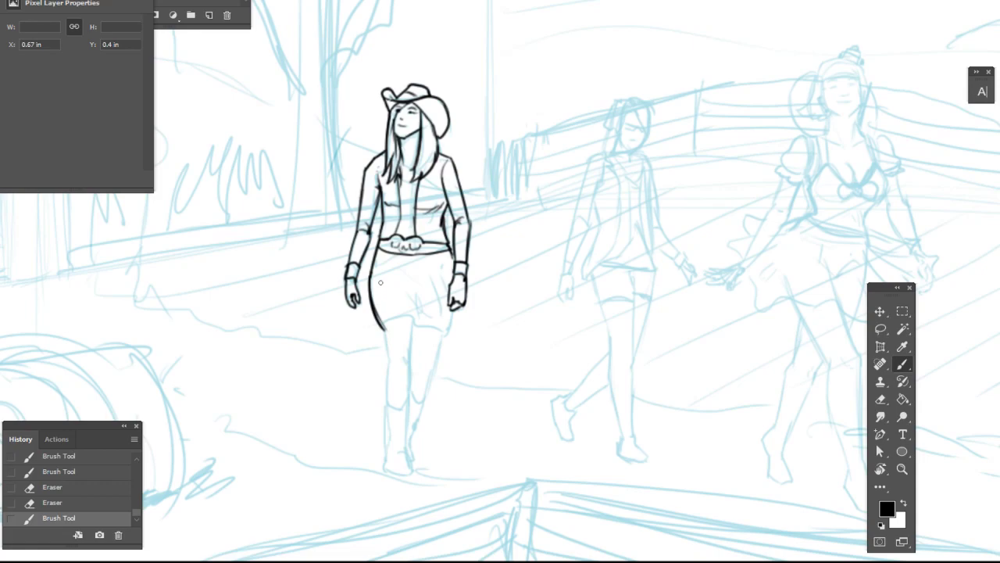
# - Ink the skirt's wavy hem and right edge, and add fold lines running down the fabric
pyautogui.moveTo(524, 327); pyautogui.dragTo(510, 328)
pyautogui.moveTo(369, 333)
pyautogui.mouseDown()
pyautogui.moveTo(400, 322)
pyautogui.moveTo(370, 332)
pyautogui.moveTo(429, 341)
pyautogui.moveTo(443, 311)
pyautogui.moveTo(435, 341)
pyautogui.mouseUp()
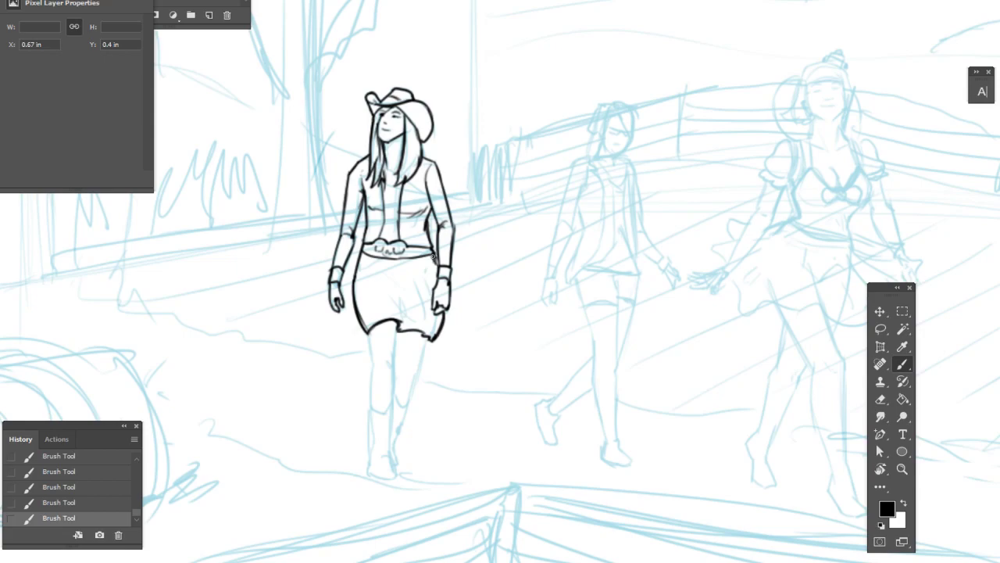
pyautogui.moveTo(405, 284)
pyautogui.mouseDown()
pyautogui.moveTo(392, 325)
pyautogui.moveTo(398, 314)
pyautogui.moveTo(426, 328)
pyautogui.mouseUp()
pyautogui.moveTo(402, 264); pyautogui.dragTo(437, 331)
pyautogui.moveTo(431, 262); pyautogui.dragTo(434, 295)
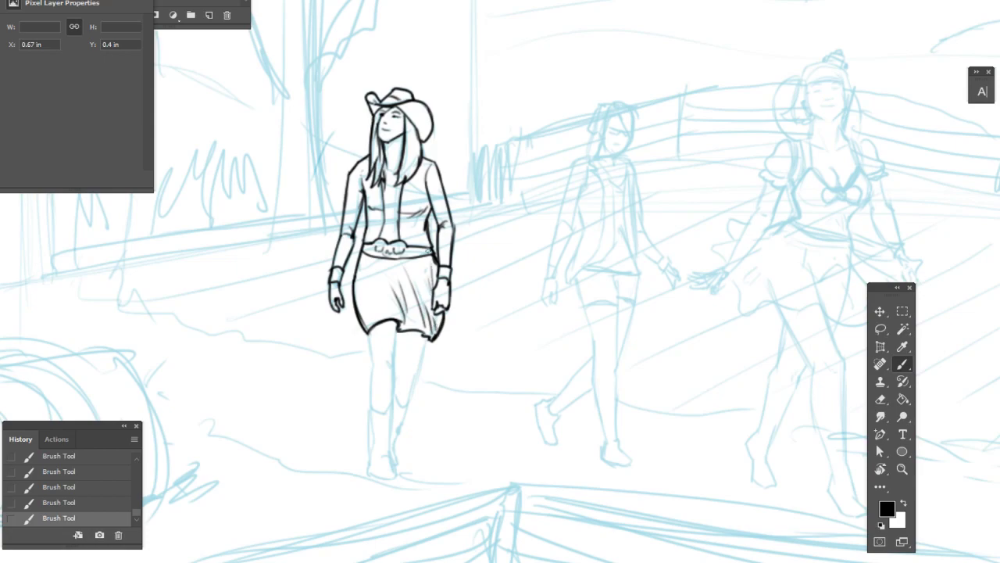
# - Ink the cowgirl's legs from the skirt hem down to the boot tops, with small knee marks
pyautogui.moveTo(367, 333)
pyautogui.mouseDown()
pyautogui.moveTo(372, 416)
pyautogui.moveTo(368, 392)
pyautogui.moveTo(373, 403)
pyautogui.moveTo(393, 362)
pyautogui.moveTo(394, 375)
pyautogui.moveTo(386, 371)
pyautogui.moveTo(393, 331)
pyautogui.mouseUp()
pyautogui.moveTo(394, 393)
pyautogui.mouseDown()
pyautogui.moveTo(405, 406)
pyautogui.moveTo(427, 336)
pyautogui.moveTo(394, 359)
pyautogui.moveTo(392, 379)
pyautogui.mouseUp()
pyautogui.moveTo(396, 333); pyautogui.dragTo(395, 372)
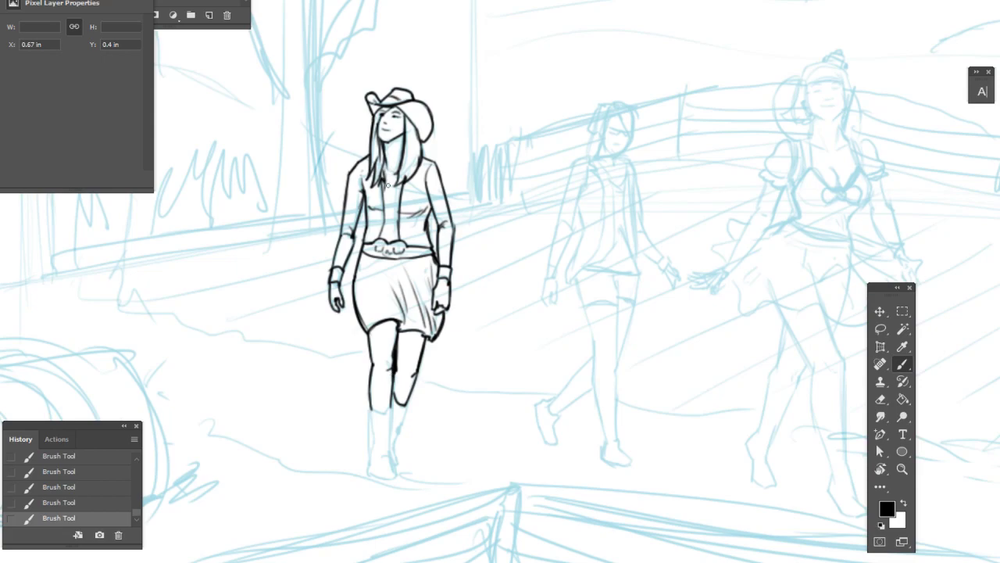
# - Ink the cowgirl's front boot from its top edge to the sole, erasing and correcting stray lines
pyautogui.moveTo(371, 411)
pyautogui.mouseDown()
pyautogui.moveTo(390, 406)
pyautogui.moveTo(397, 478)
pyautogui.mouseUp()
pyautogui.moveTo(368, 409)
pyautogui.mouseDown()
pyautogui.moveTo(367, 468)
pyautogui.moveTo(396, 475)
pyautogui.moveTo(365, 478)
pyautogui.moveTo(373, 476)
pyautogui.mouseUp()
pyautogui.press('e')
pyautogui.press('b')
pyautogui.moveTo(369, 472); pyautogui.dragTo(387, 478)
pyautogui.moveTo(393, 465)
pyautogui.mouseDown()
pyautogui.moveTo(393, 474)
pyautogui.moveTo(379, 482)
pyautogui.moveTo(387, 481)
pyautogui.moveTo(391, 471)
pyautogui.moveTo(378, 472)
pyautogui.moveTo(384, 449)
pyautogui.mouseUp()
pyautogui.press('e')
pyautogui.press('b')
pyautogui.press('e')
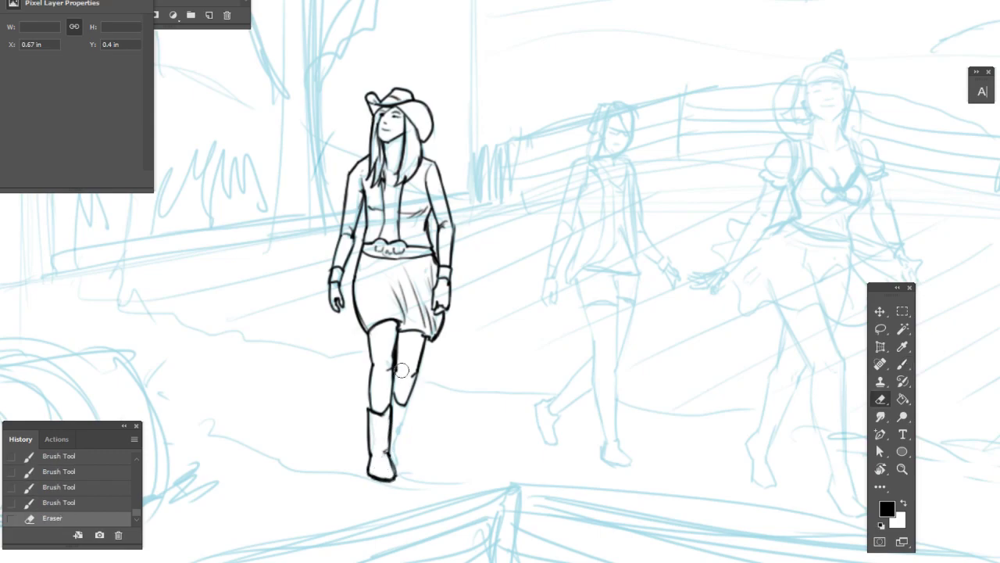
# - Ink the cowgirl's rear boot behind the front one, from its top edge down to the toe
pyautogui.press('b')
pyautogui.moveTo(409, 401); pyautogui.dragTo(394, 443)
pyautogui.moveTo(394, 439)
pyautogui.mouseDown()
pyautogui.moveTo(394, 468)
pyautogui.moveTo(404, 461)
pyautogui.mouseUp()
pyautogui.moveTo(477, 434); pyautogui.dragTo(439, 434)
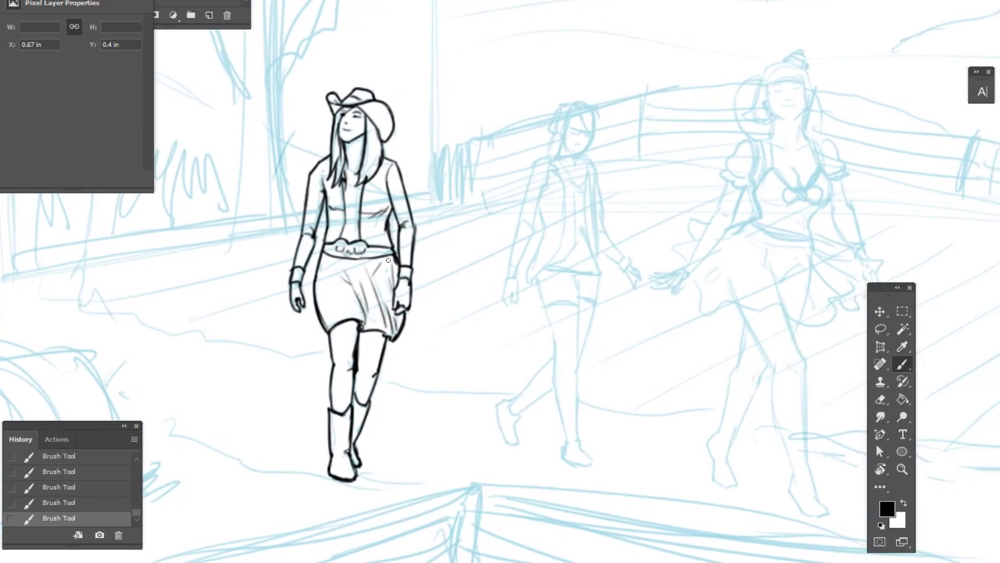
# - Add the collar and button placket lines to the cowgirl's shirt, plus small detail strokes on the sleeve and shoulder
pyautogui.moveTo(586, 341); pyautogui.dragTo(547, 368)
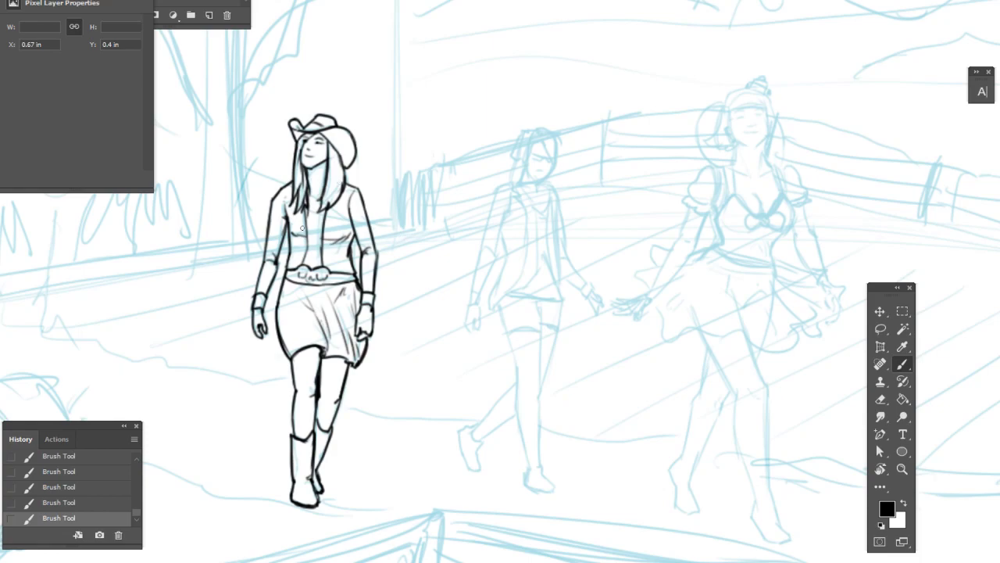
pyautogui.moveTo(312, 207); pyautogui.dragTo(319, 264)
pyautogui.moveTo(314, 210)
pyautogui.mouseDown()
pyautogui.moveTo(316, 234)
pyautogui.moveTo(318, 204)
pyautogui.mouseUp()
pyautogui.moveTo(578, 322); pyautogui.dragTo(539, 273)
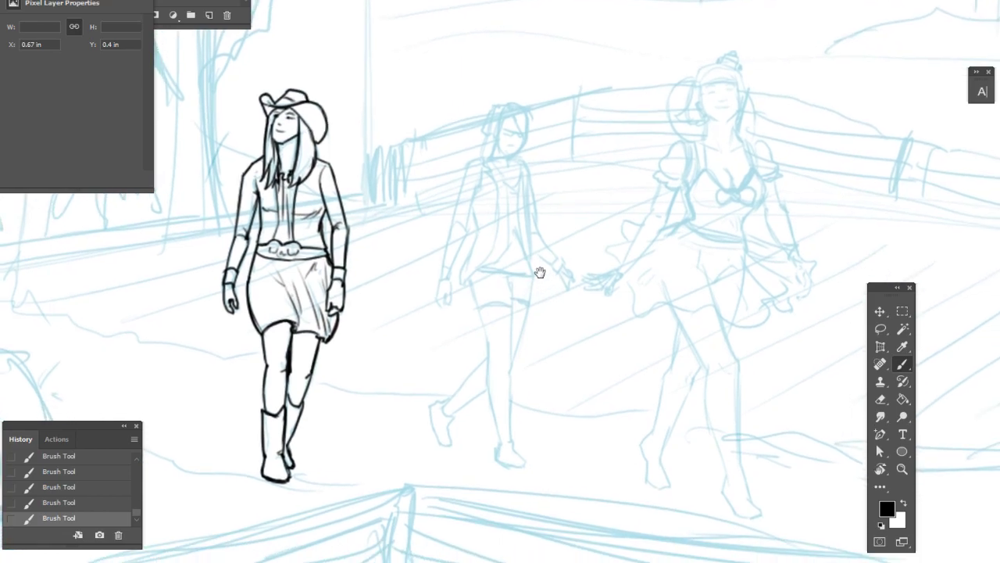
pyautogui.moveTo(341, 206); pyautogui.dragTo(349, 232)
pyautogui.moveTo(329, 165)
pyautogui.mouseDown()
pyautogui.moveTo(337, 195)
pyautogui.moveTo(331, 165)
pyautogui.mouseUp()
# - In the close-up panel, ink the short-haired woman's second eyebrow and her left-hand eye with thick lashes, iris, and pupil
pyautogui.moveTo(332, 435); pyautogui.dragTo(435, 464)
pyautogui.scroll(-5, 435, 465)
pyautogui.moveTo(540, 462)
pyautogui.mouseDown()
pyautogui.moveTo(534, 415)
pyautogui.moveTo(623, 424)
pyautogui.mouseUp()
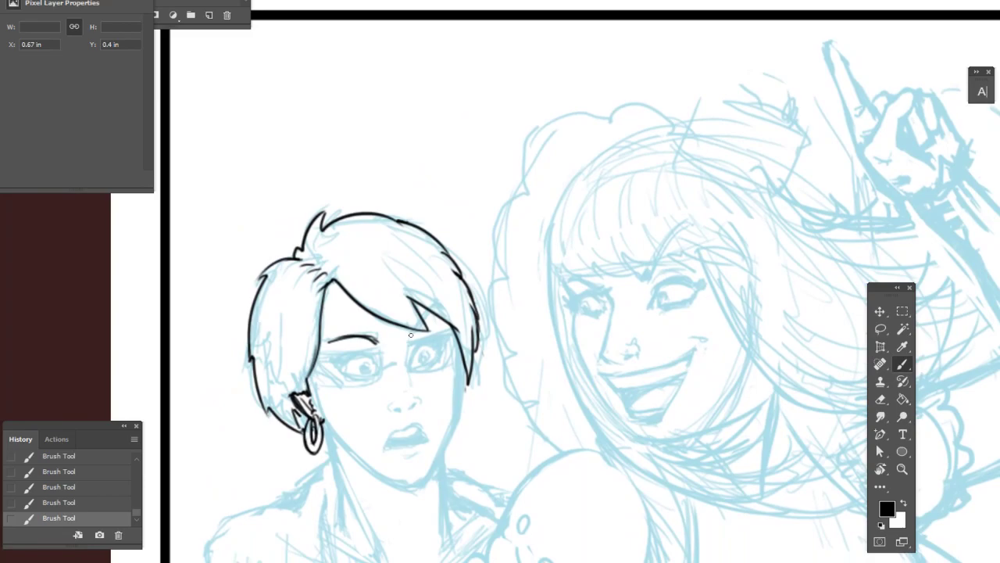
pyautogui.moveTo(411, 335)
pyautogui.mouseDown()
pyautogui.moveTo(446, 309)
pyautogui.moveTo(409, 338)
pyautogui.moveTo(379, 344)
pyautogui.mouseUp()
pyautogui.moveTo(378, 367)
pyautogui.mouseDown()
pyautogui.moveTo(365, 353)
pyautogui.moveTo(337, 369)
pyautogui.moveTo(354, 360)
pyautogui.moveTo(339, 366)
pyautogui.moveTo(348, 358)
pyautogui.moveTo(338, 358)
pyautogui.moveTo(354, 358)
pyautogui.mouseUp()
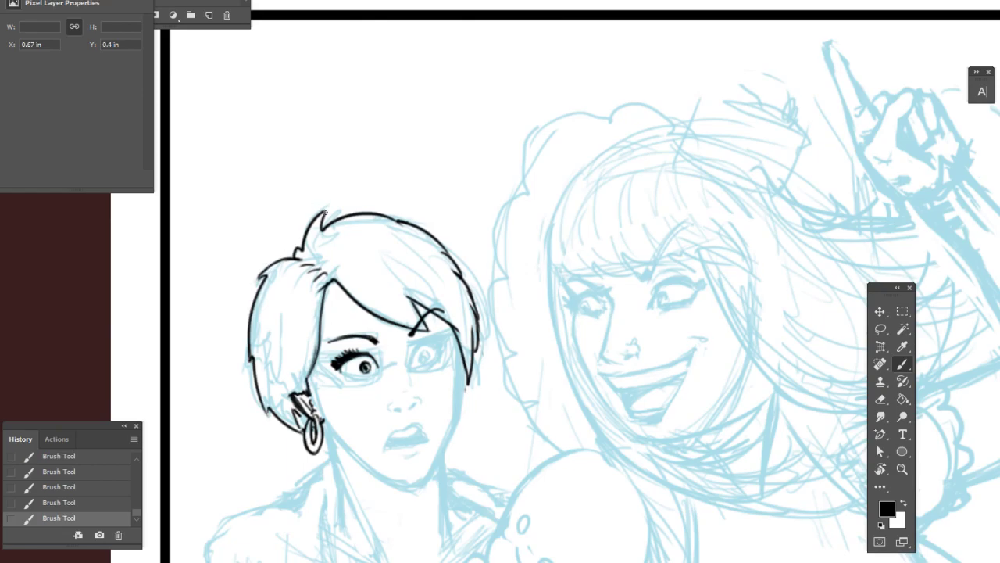
# - Add short texture strokes to the woman's hair parting and fringe, and ink her right-hand eye with lashes
pyautogui.moveTo(314, 250)
pyautogui.mouseDown()
pyautogui.moveTo(337, 244)
pyautogui.moveTo(330, 263)
pyautogui.moveTo(354, 275)
pyautogui.mouseUp()
pyautogui.moveTo(408, 293); pyautogui.dragTo(384, 266)
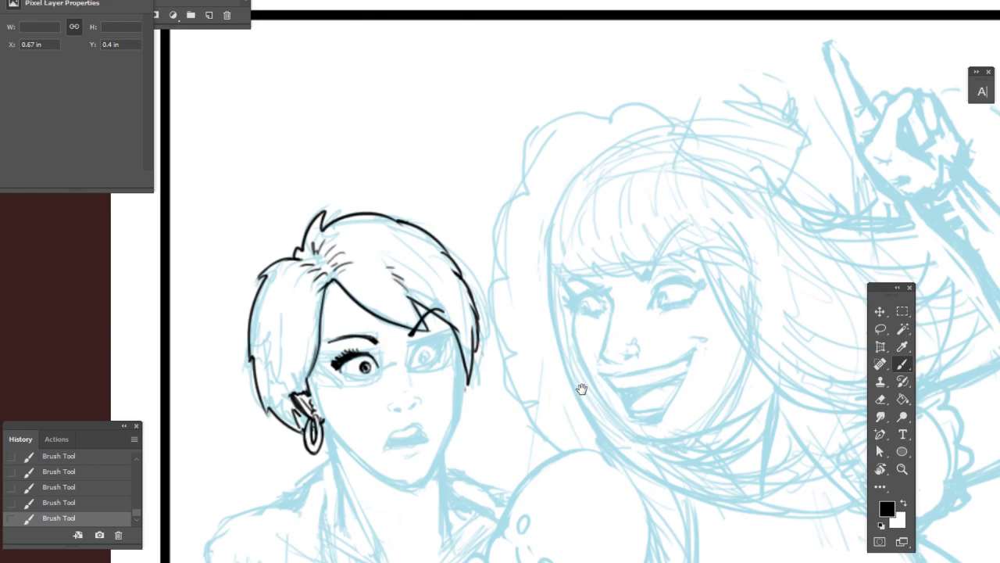
pyautogui.moveTo(565, 377); pyautogui.dragTo(580, 350)
pyautogui.moveTo(360, 346)
pyautogui.mouseDown()
pyautogui.moveTo(389, 353)
pyautogui.moveTo(449, 318)
pyautogui.moveTo(457, 325)
pyautogui.moveTo(443, 316)
pyautogui.moveTo(461, 315)
pyautogui.moveTo(440, 339)
pyautogui.moveTo(442, 323)
pyautogui.mouseUp()
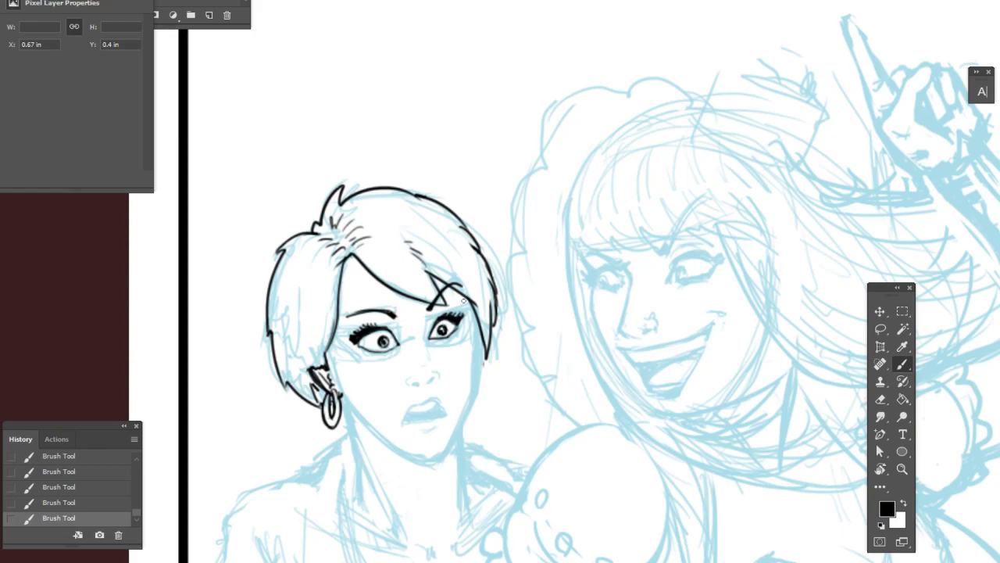
# - Ink the short-haired woman's nostrils and nose tip, erasing excess line
pyautogui.moveTo(422, 383)
pyautogui.mouseDown()
pyautogui.moveTo(414, 386)
pyautogui.moveTo(435, 375)
pyautogui.mouseUp()
pyautogui.moveTo(413, 384); pyautogui.dragTo(418, 381)
pyautogui.press('e')
pyautogui.press('b')
pyautogui.press('e')
pyautogui.moveTo(422, 381); pyautogui.dragTo(428, 376)
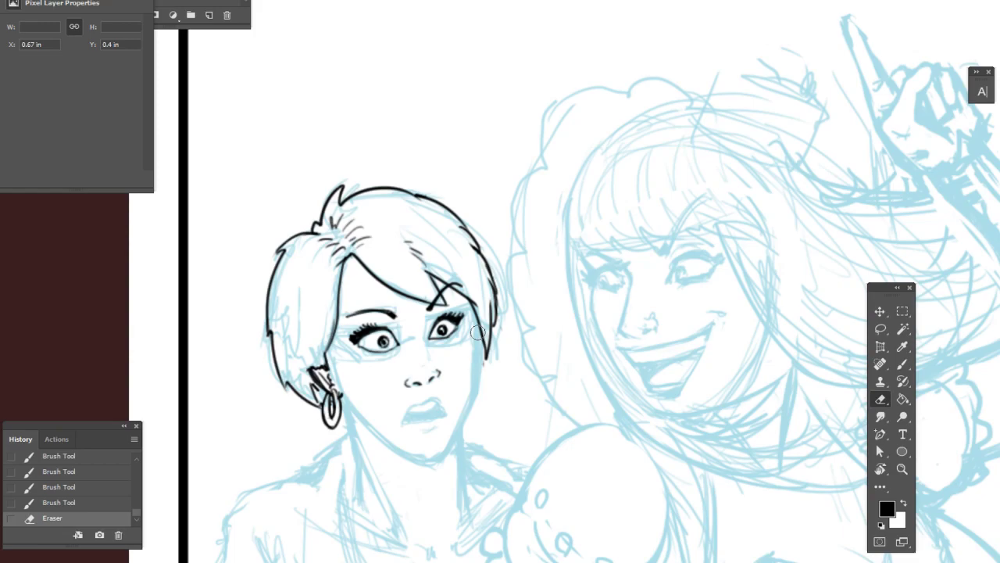
# - Refine the inner end of the short-haired woman's left-hand eyebrow with brush strokes
pyautogui.press('b')
pyautogui.moveTo(388, 314); pyautogui.dragTo(394, 311)
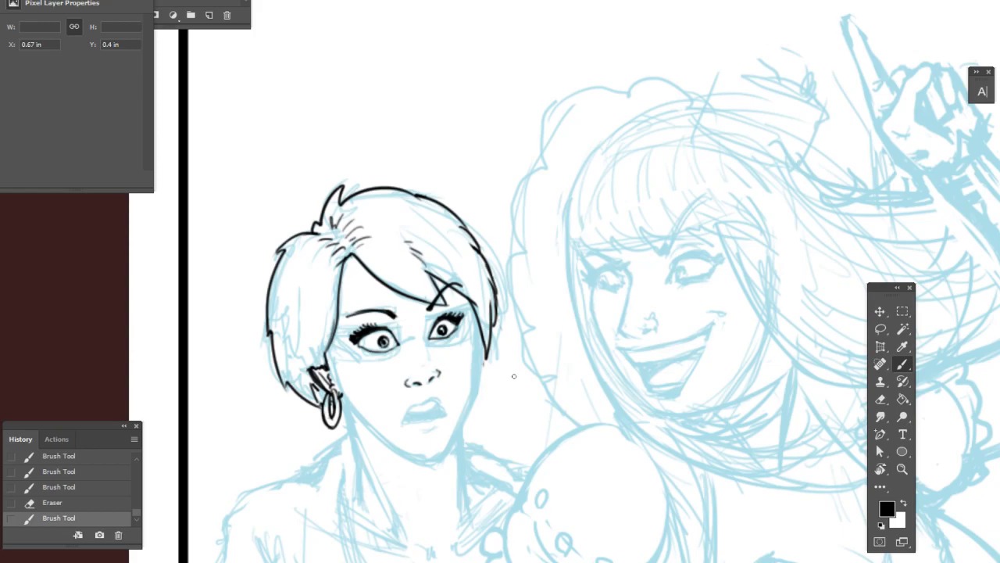
pyautogui.moveTo(509, 327)
pyautogui.mouseDown()
pyautogui.moveTo(465, 307)
pyautogui.moveTo(470, 339)
pyautogui.mouseUp()
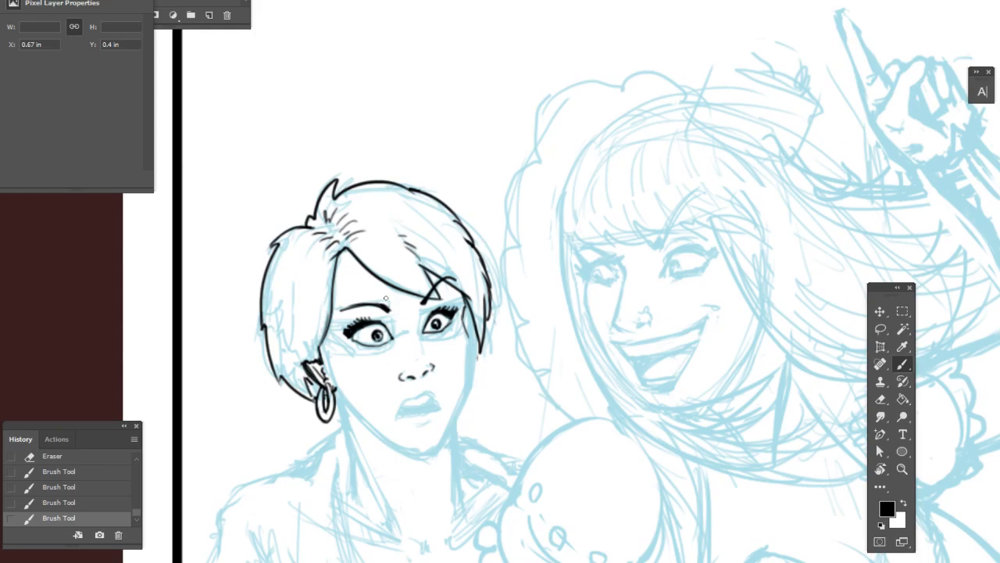
# - Ink the short-haired woman's jawline from the earring around the chin and up the opposite cheek, redrawing the first stroke
pyautogui.moveTo(336, 387); pyautogui.dragTo(399, 438)
pyautogui.hotkey('ctrl', 'z')
pyautogui.moveTo(337, 388)
pyautogui.mouseDown()
pyautogui.moveTo(426, 459)
pyautogui.moveTo(443, 445)
pyautogui.mouseUp()
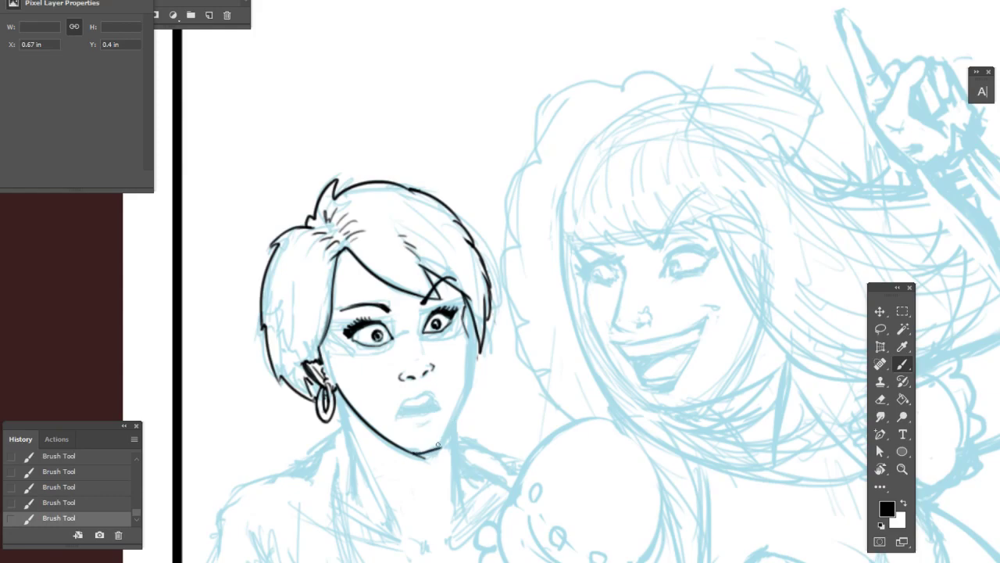
pyautogui.moveTo(434, 451)
pyautogui.mouseDown()
pyautogui.moveTo(471, 379)
pyautogui.moveTo(465, 322)
pyautogui.moveTo(468, 343)
pyautogui.mouseUp()
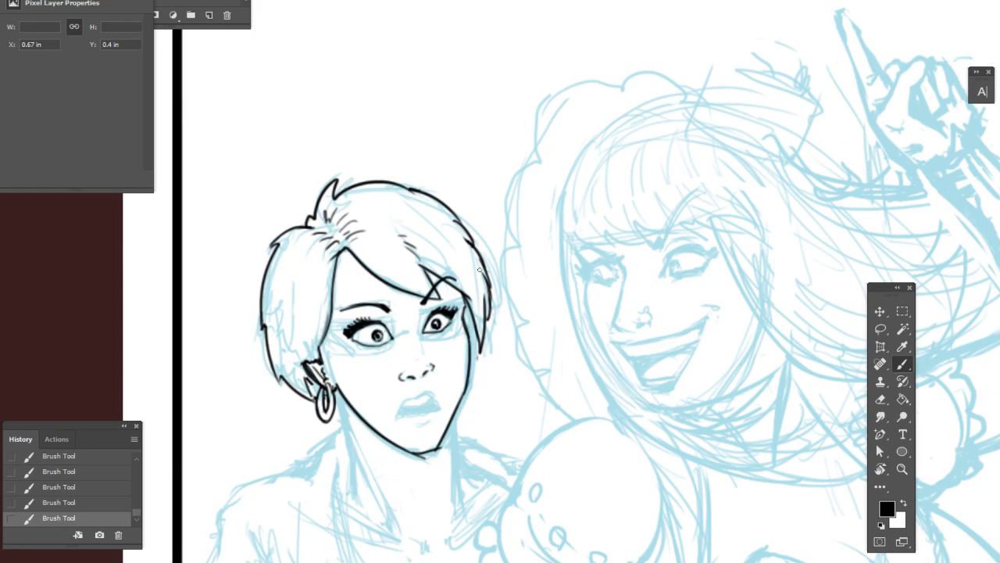
# - Select the hair lines on the right side of the woman's head with the Lasso, shift them slightly inward, and deselect
pyautogui.click(880, 329)
pyautogui.moveTo(431, 267)
pyautogui.mouseDown()
pyautogui.moveTo(426, 279)
pyautogui.moveTo(469, 281)
pyautogui.moveTo(457, 300)
pyautogui.moveTo(478, 344)
pyautogui.moveTo(500, 241)
pyautogui.moveTo(476, 217)
pyautogui.moveTo(456, 222)
pyautogui.mouseUp()
pyautogui.press('v')
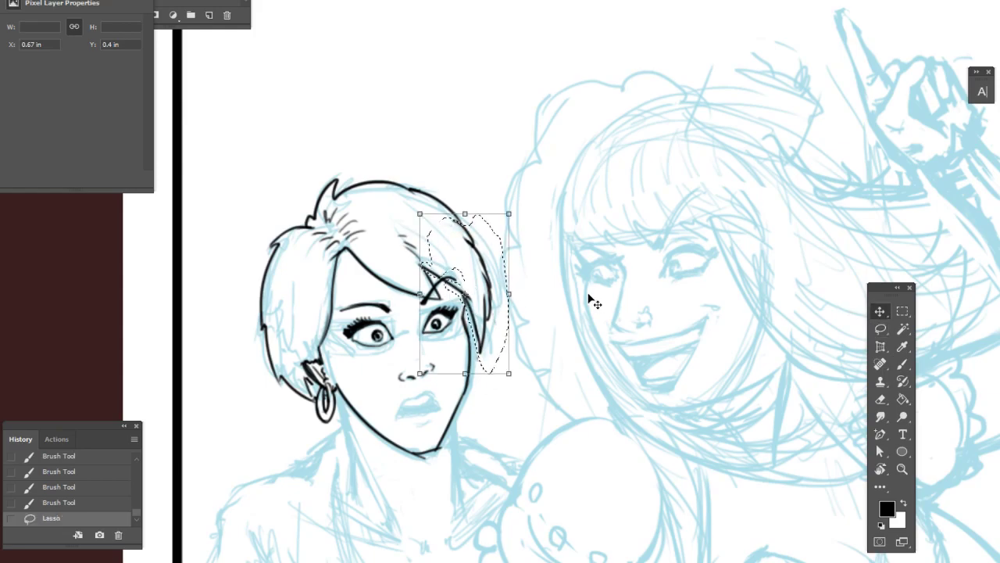
pyautogui.moveTo(485, 299); pyautogui.dragTo(481, 300)
pyautogui.press('l')
pyautogui.hotkey('ctrl', 'd')
# - Erase and redraw the fringe lines where the moved hair section meets the rest of the hair
pyautogui.press('e')
pyautogui.moveTo(414, 267)
pyautogui.mouseDown()
pyautogui.moveTo(450, 283)
pyautogui.moveTo(427, 285)
pyautogui.mouseUp()
pyautogui.press('b')
pyautogui.press('e')
pyautogui.press('b')
pyautogui.press('e')
pyautogui.press('b')
# - Ink the left-hand lens frame and bridge of the short-haired woman's glasses, erasing and redrawing parts of the rim
pyautogui.moveTo(482, 328); pyautogui.dragTo(574, 312)
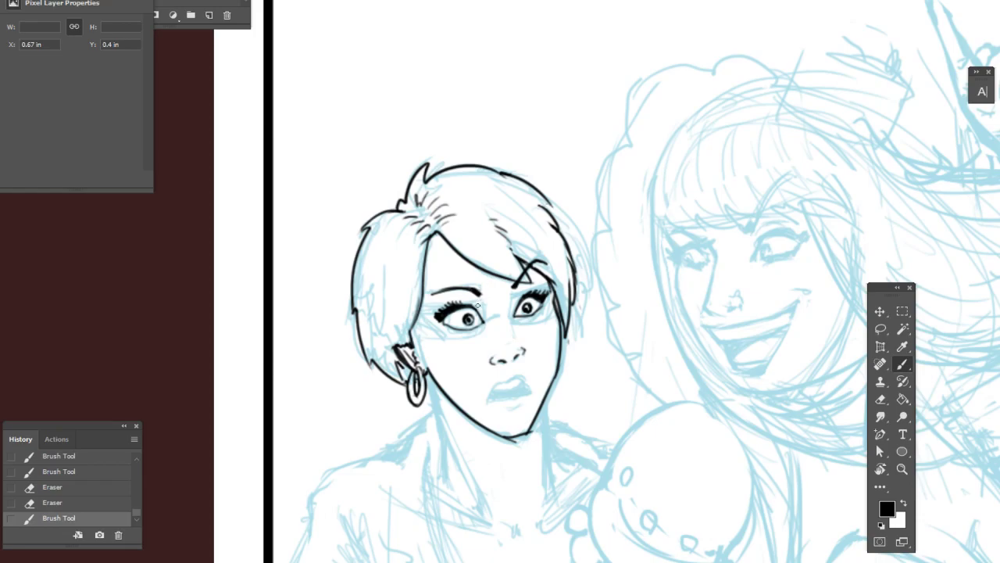
pyautogui.moveTo(482, 306)
pyautogui.mouseDown()
pyautogui.moveTo(425, 312)
pyautogui.moveTo(426, 325)
pyautogui.moveTo(472, 341)
pyautogui.moveTo(461, 338)
pyautogui.moveTo(481, 334)
pyautogui.moveTo(485, 306)
pyautogui.moveTo(428, 313)
pyautogui.moveTo(482, 302)
pyautogui.moveTo(501, 312)
pyautogui.moveTo(484, 303)
pyautogui.moveTo(486, 324)
pyautogui.moveTo(465, 338)
pyautogui.moveTo(511, 311)
pyautogui.mouseUp()
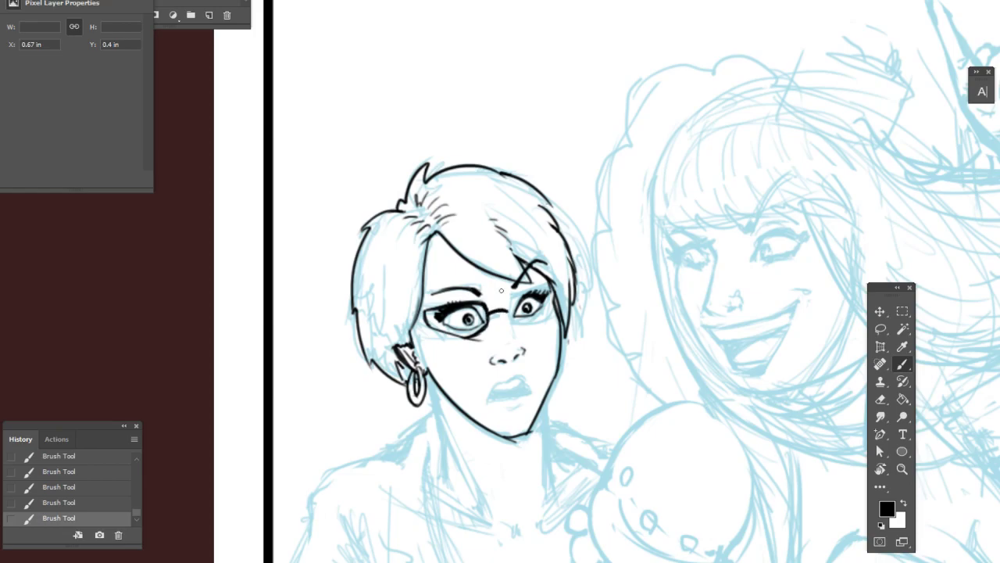
pyautogui.press('e')
pyautogui.moveTo(481, 341); pyautogui.dragTo(433, 331)
pyautogui.press('b')
pyautogui.moveTo(426, 311)
pyautogui.mouseDown()
pyautogui.moveTo(424, 330)
pyautogui.moveTo(437, 308)
pyautogui.mouseUp()
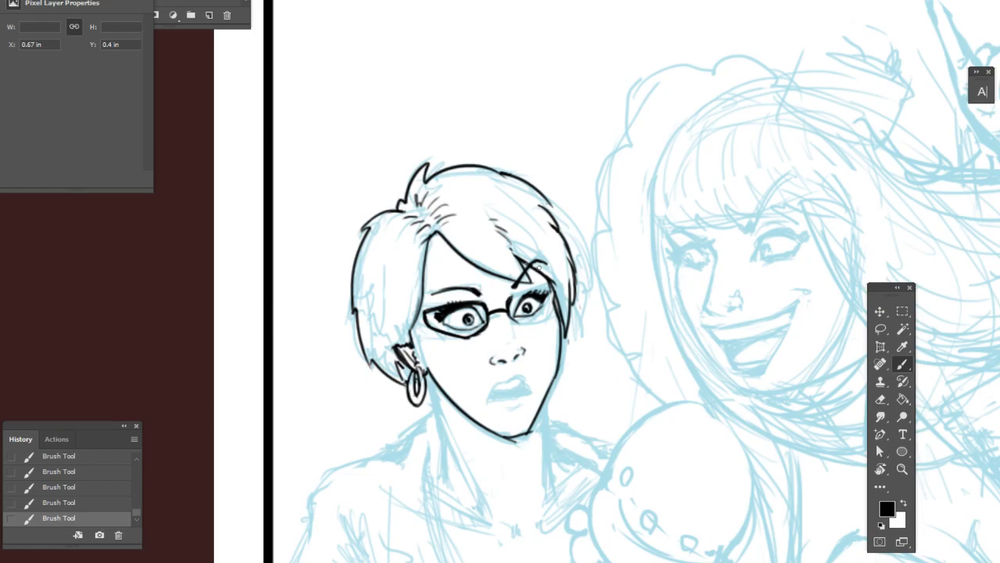
# - Ink the right-hand lens frame of the woman's glasses, extending the upper rim into a pointed outer corner
pyautogui.press('e')
pyautogui.moveTo(512, 305)
pyautogui.mouseDown()
pyautogui.moveTo(516, 292)
pyautogui.moveTo(566, 282)
pyautogui.mouseUp()
pyautogui.press('b')
pyautogui.moveTo(509, 314)
pyautogui.mouseDown()
pyautogui.moveTo(507, 305)
pyautogui.moveTo(519, 318)
pyautogui.mouseUp()
pyautogui.moveTo(514, 317)
pyautogui.mouseDown()
pyautogui.moveTo(528, 323)
pyautogui.moveTo(478, 334)
pyautogui.moveTo(491, 312)
pyautogui.mouseUp()
pyautogui.press('e')
pyautogui.press('b')
pyautogui.press('e')
pyautogui.press('b')
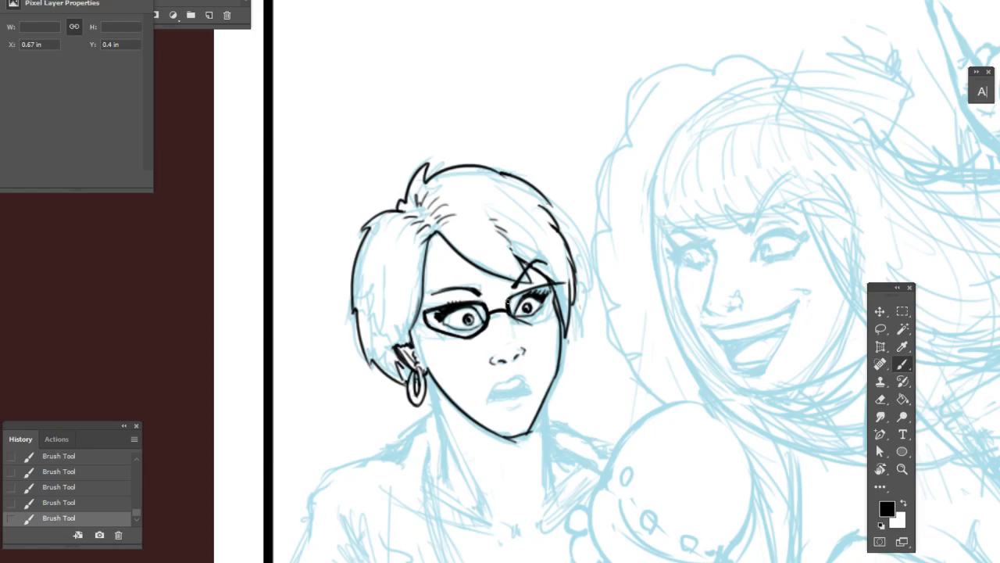
pyautogui.moveTo(514, 296)
pyautogui.mouseDown()
pyautogui.moveTo(564, 285)
pyautogui.moveTo(547, 287)
pyautogui.mouseUp()
pyautogui.moveTo(526, 322)
pyautogui.mouseDown()
pyautogui.moveTo(552, 314)
pyautogui.moveTo(563, 290)
pyautogui.moveTo(550, 315)
pyautogui.mouseUp()
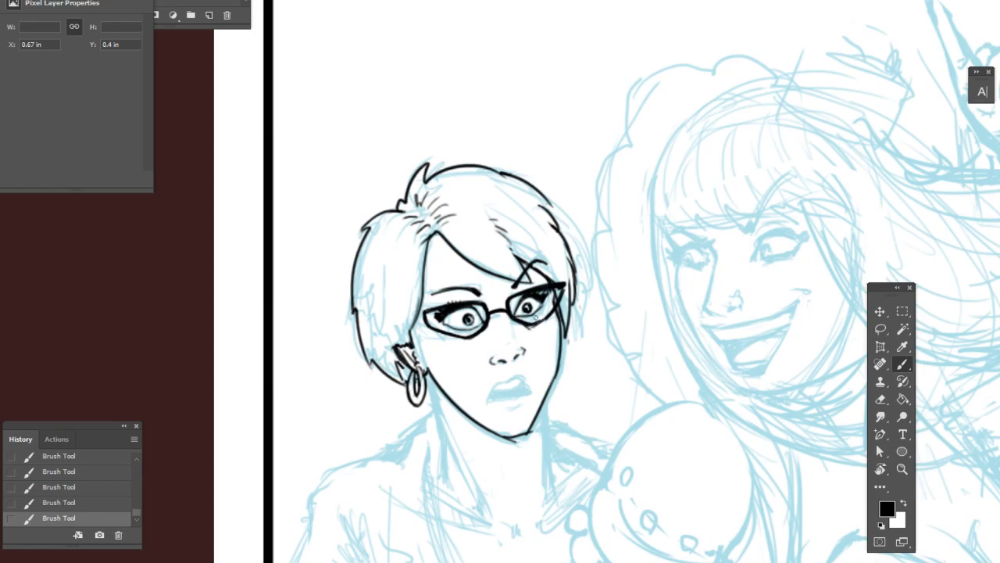
# - Redraw the outer edge of the right-hand lens and ink the temple arm from the left-hand lens toward the ear
pyautogui.press('e')
pyautogui.moveTo(538, 331); pyautogui.dragTo(545, 335)
pyautogui.press('b')
pyautogui.hotkey('ctrl', 'z')
pyautogui.hotkey('ctrl', 'z')
pyautogui.hotkey('ctrl', 'z')
pyautogui.hotkey('ctrl', 'z')
pyautogui.moveTo(563, 288); pyautogui.dragTo(550, 316)
pyautogui.moveTo(424, 316); pyautogui.dragTo(398, 321)
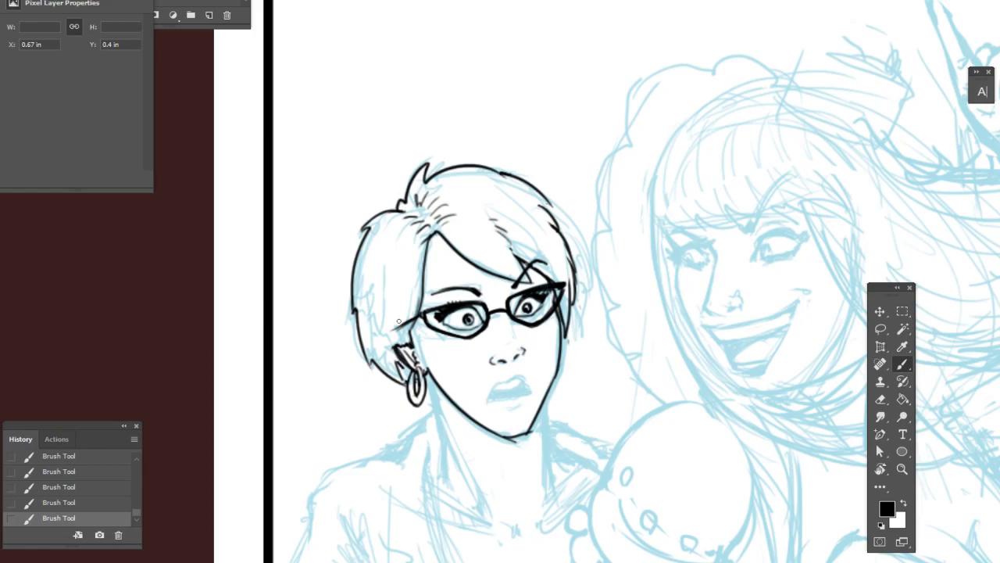
# - Ink the woman's open mouth with a black interior and a short lower-lip line, and touch up the cheek line below the temple arm
pyautogui.moveTo(597, 377); pyautogui.dragTo(580, 352)
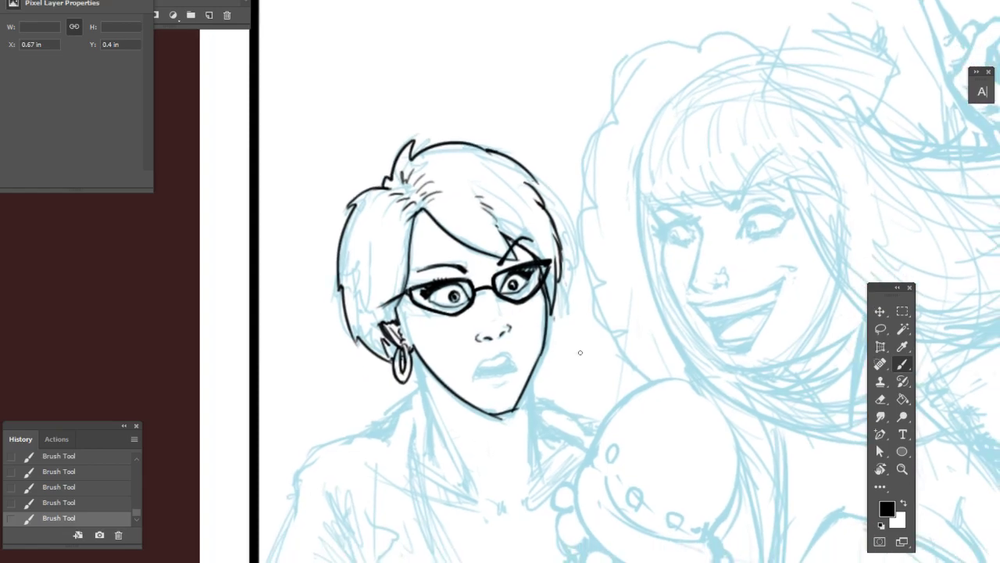
pyautogui.moveTo(580, 395); pyautogui.dragTo(539, 372)
pyautogui.moveTo(442, 363)
pyautogui.mouseDown()
pyautogui.moveTo(452, 347)
pyautogui.moveTo(479, 347)
pyautogui.moveTo(460, 353)
pyautogui.moveTo(477, 349)
pyautogui.moveTo(473, 341)
pyautogui.moveTo(445, 359)
pyautogui.moveTo(482, 357)
pyautogui.mouseUp()
pyautogui.press('e')
pyautogui.press('b')
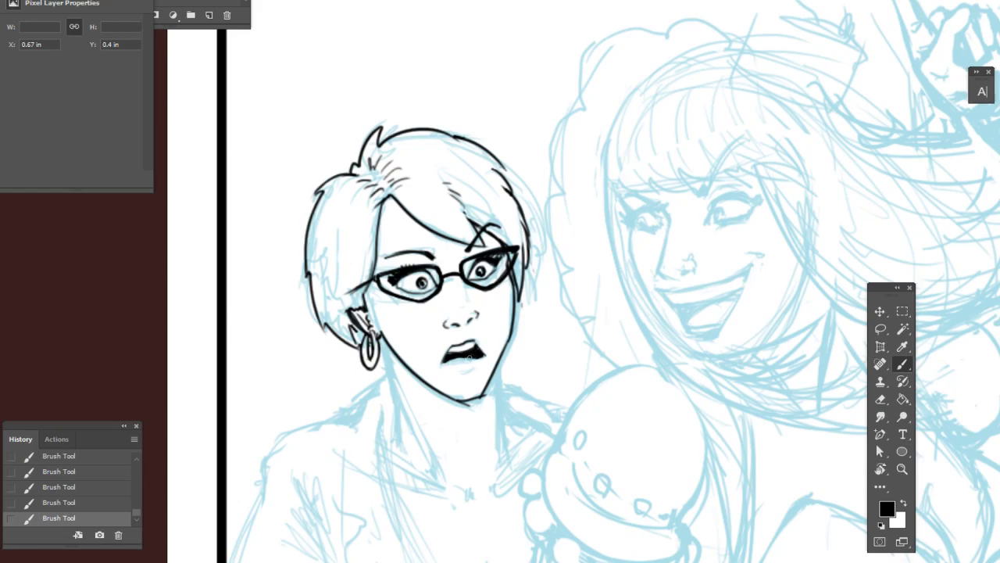
pyautogui.moveTo(444, 367); pyautogui.dragTo(483, 357)
pyautogui.moveTo(551, 397)
pyautogui.mouseDown()
pyautogui.moveTo(537, 404)
pyautogui.moveTo(535, 395)
pyautogui.mouseUp()
pyautogui.moveTo(448, 369); pyautogui.dragTo(454, 363)
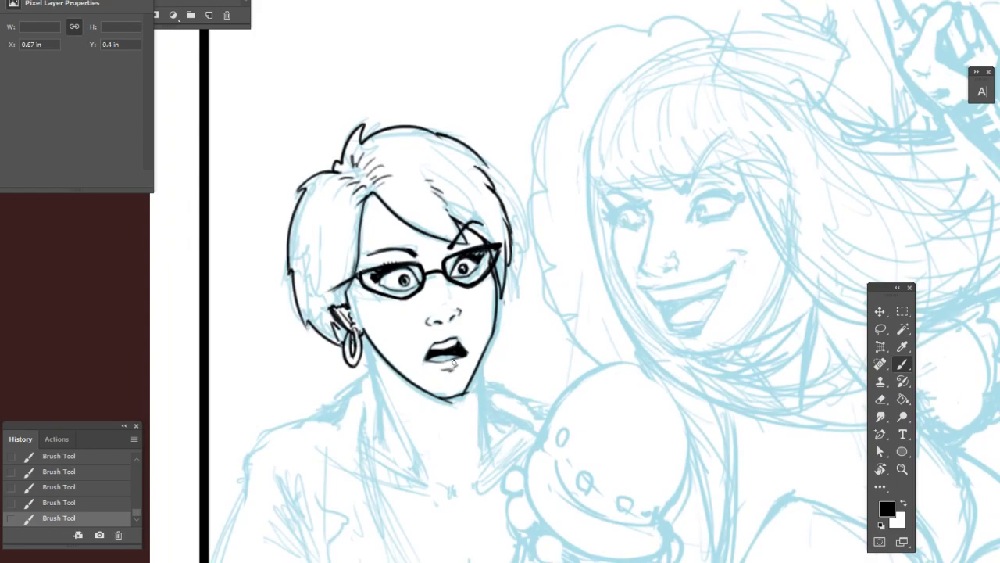
pyautogui.moveTo(607, 391); pyautogui.dragTo(583, 382)
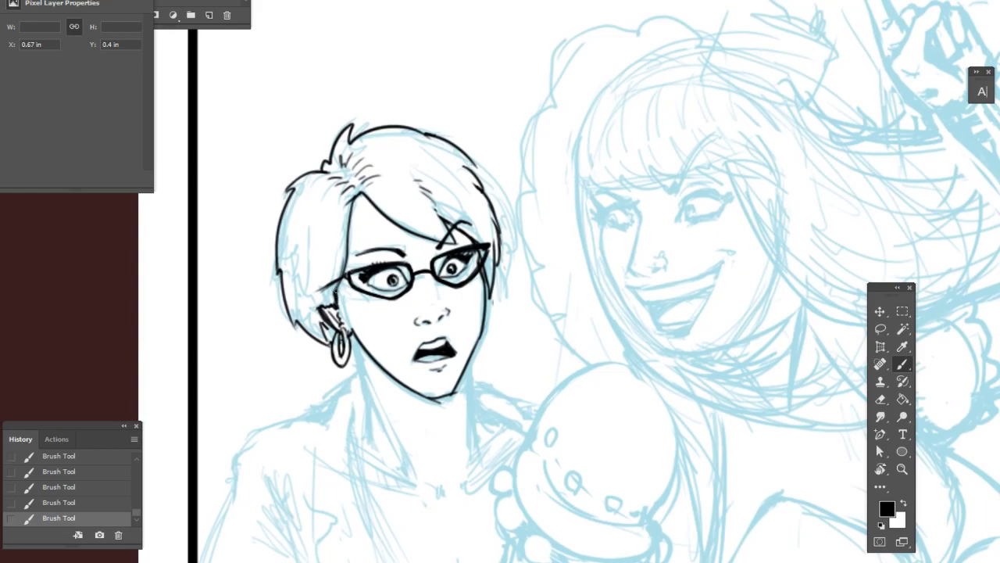
pyautogui.moveTo(339, 289)
pyautogui.mouseDown()
pyautogui.moveTo(343, 307)
pyautogui.moveTo(339, 281)
pyautogui.mouseUp()
# - Examine the inked head against the neighbouring figure and the surrounding comic panels
pyautogui.moveTo(708, 306); pyautogui.dragTo(661, 299)
pyautogui.scroll(-5, 669, 291)
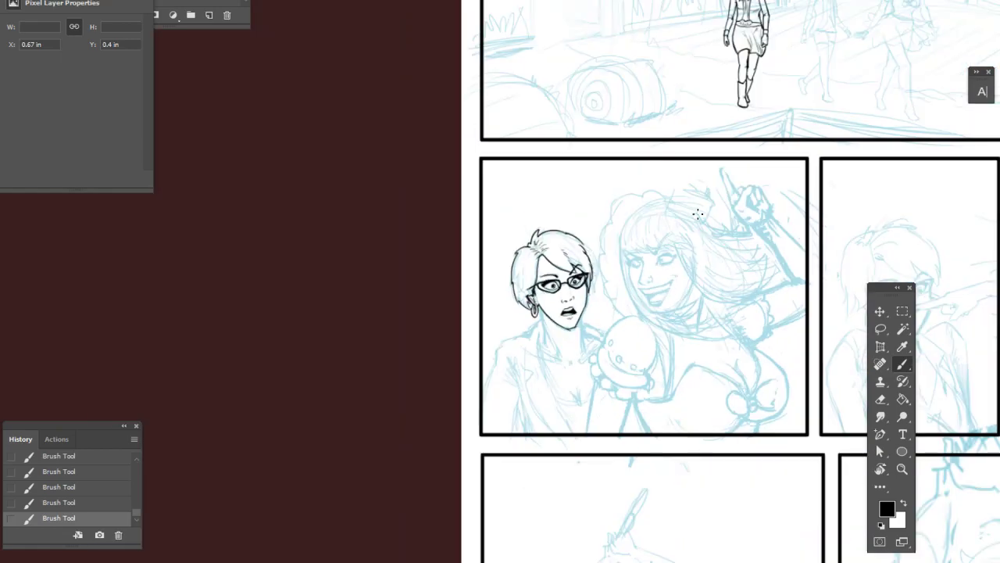
pyautogui.moveTo(753, 326)
pyautogui.mouseDown()
pyautogui.moveTo(420, 458)
pyautogui.moveTo(326, 548)
pyautogui.moveTo(479, 349)
pyautogui.moveTo(442, 287)
pyautogui.mouseUp()
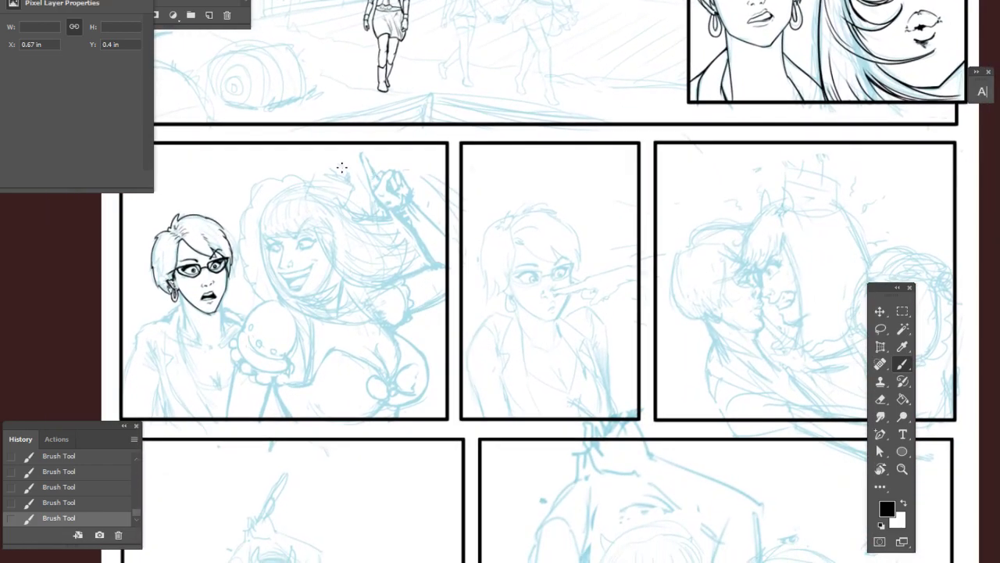
pyautogui.moveTo(654, 409); pyautogui.dragTo(672, 462)
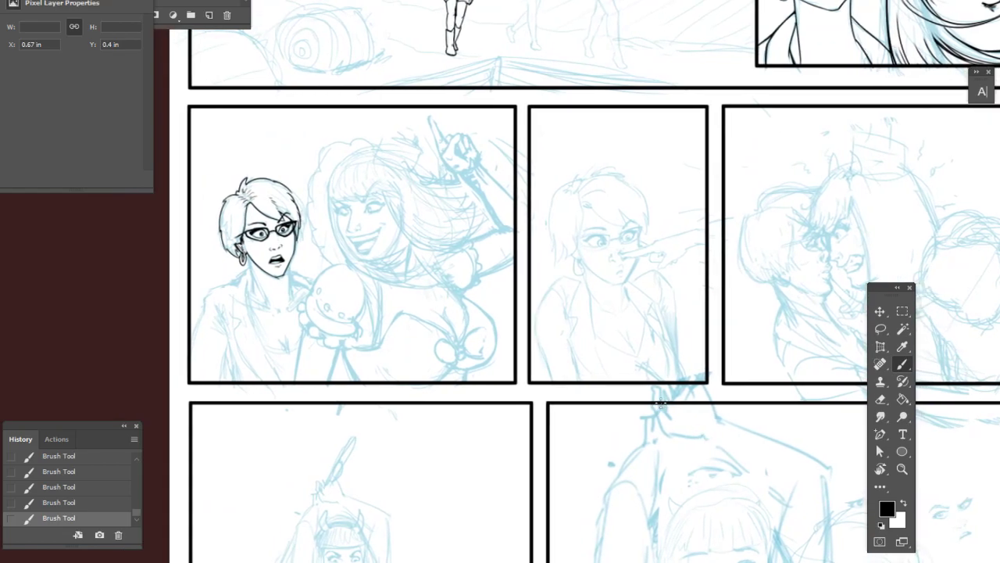
pyautogui.moveTo(593, 330); pyautogui.dragTo(653, 367)
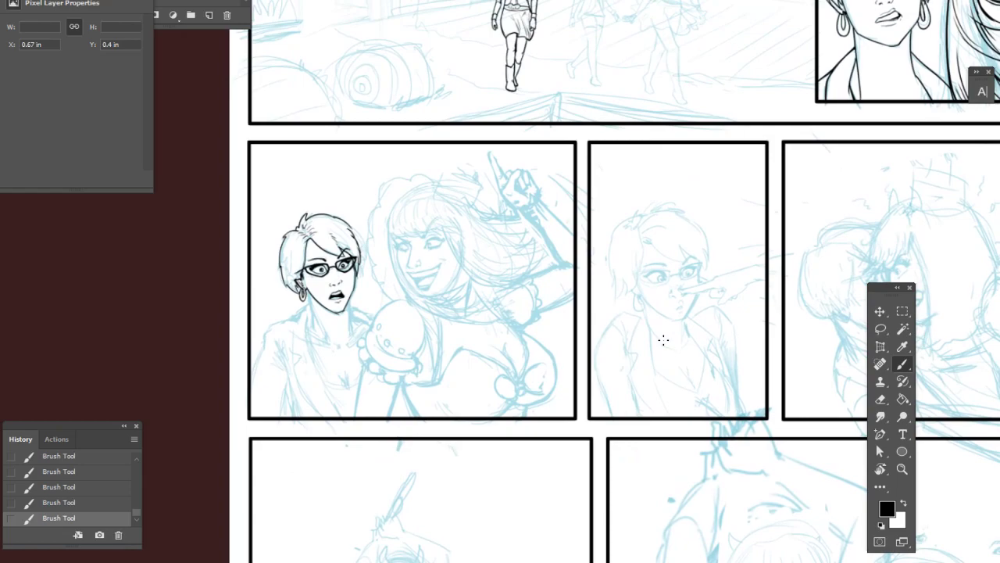
pyautogui.moveTo(449, 325)
pyautogui.mouseDown()
pyautogui.moveTo(493, 335)
pyautogui.moveTo(485, 328)
pyautogui.mouseUp()
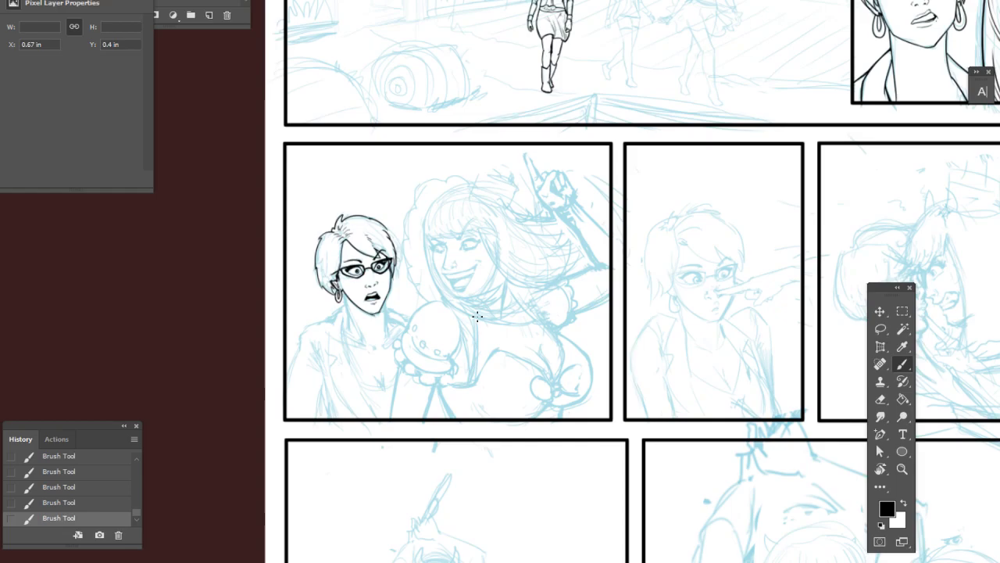
pyautogui.scroll(8, 477, 317)
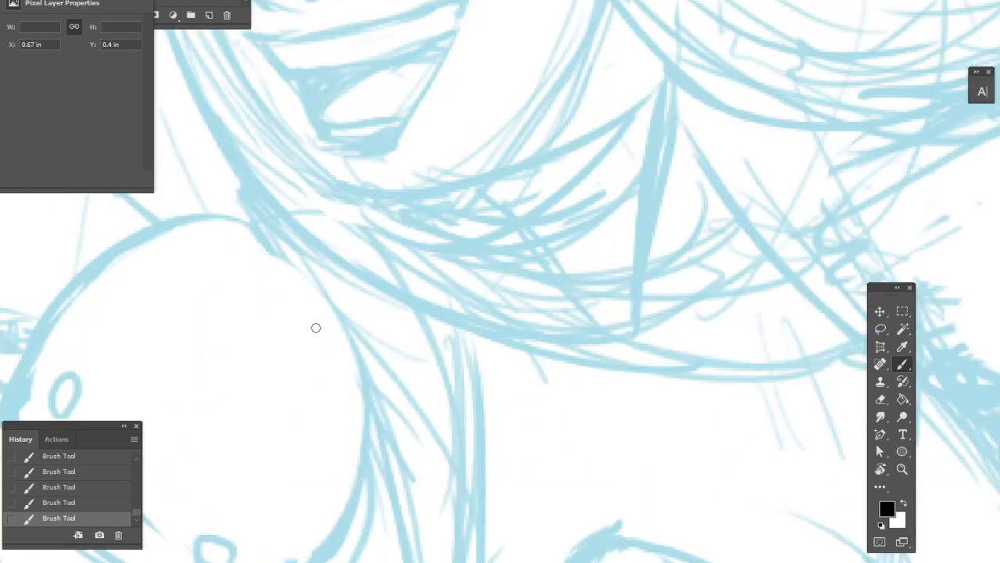
pyautogui.scroll(-4, 315, 329)
pyautogui.scroll(2, 314, 328)
pyautogui.moveTo(309, 323)
pyautogui.mouseDown()
pyautogui.moveTo(351, 288)
pyautogui.moveTo(599, 290)
pyautogui.mouseUp()
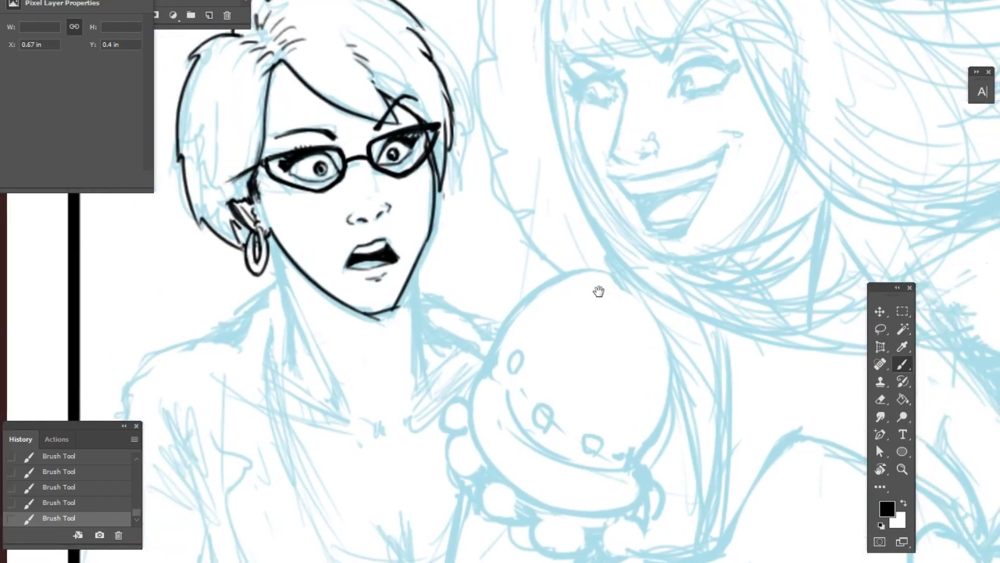
# - Ink both sides of the woman's neck from the jaw down toward the collarbones
pyautogui.moveTo(280, 270); pyautogui.dragTo(299, 364)
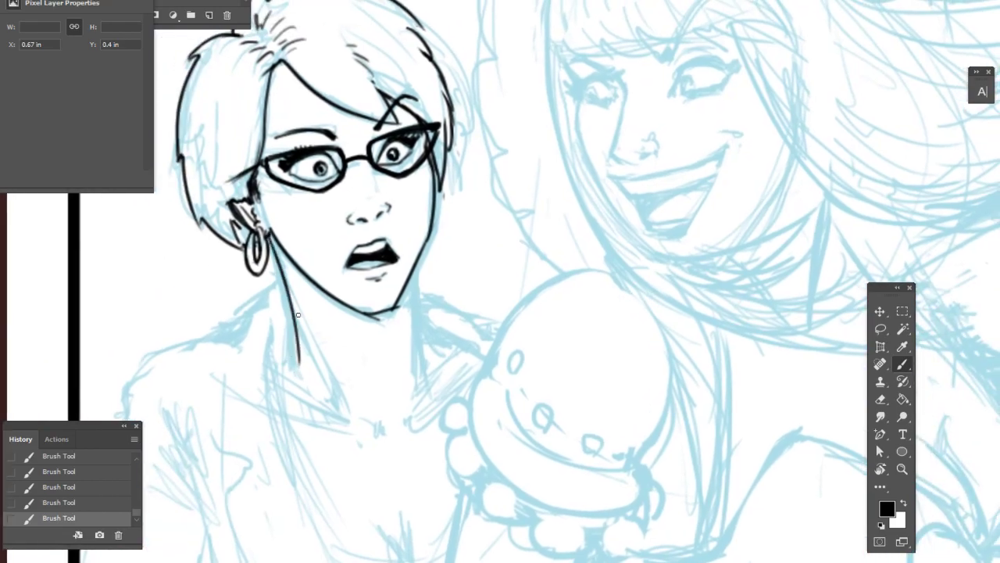
pyautogui.moveTo(416, 266)
pyautogui.mouseDown()
pyautogui.moveTo(409, 449)
pyautogui.moveTo(404, 415)
pyautogui.mouseUp()
pyautogui.press('e')
pyautogui.press('b')
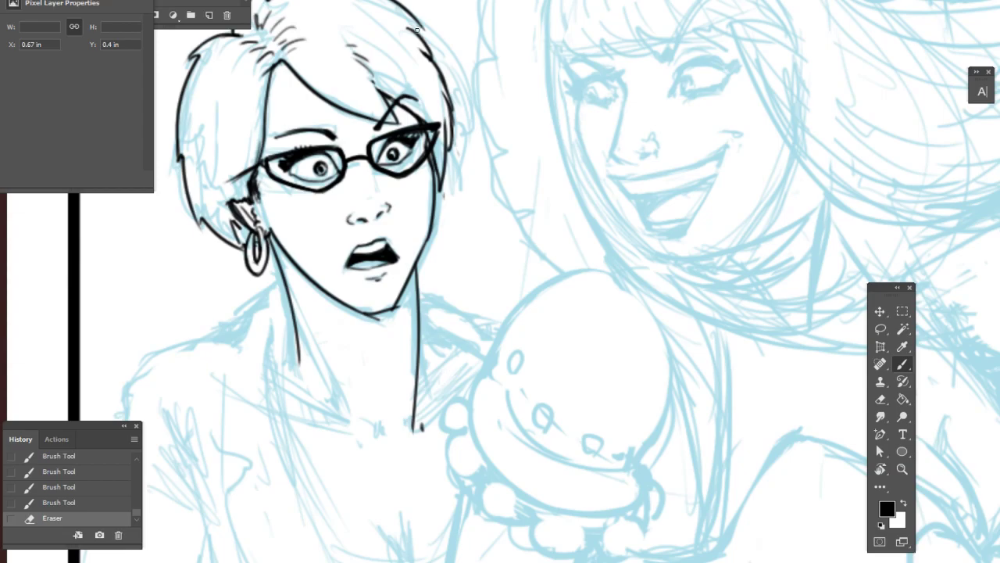
# - Erase the overshooting line ends around the woman's chin and beside the right-hand hair tips
pyautogui.moveTo(414, 22)
pyautogui.mouseDown()
pyautogui.moveTo(433, 59)
pyautogui.moveTo(506, 32)
pyautogui.mouseUp()
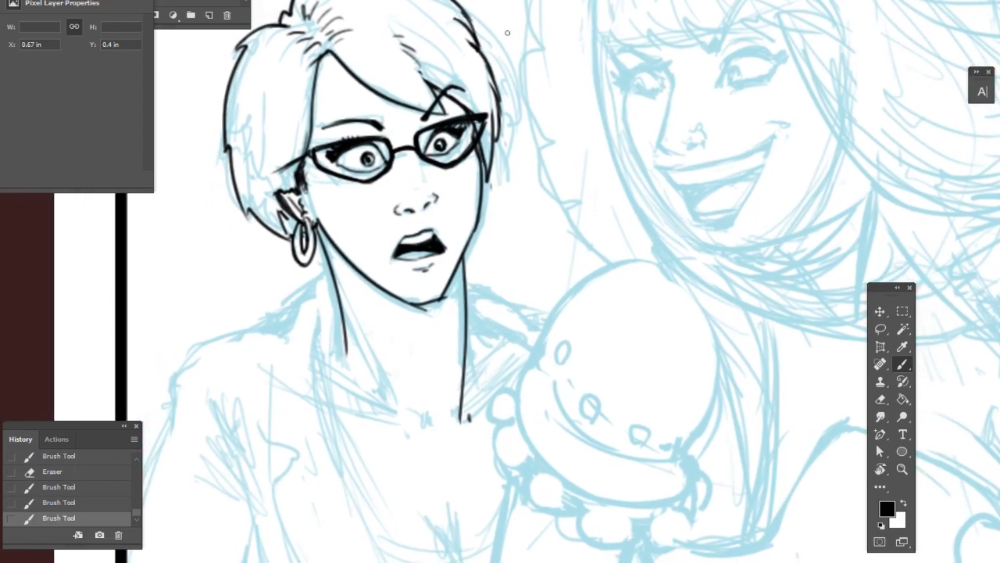
pyautogui.press('e')
pyautogui.moveTo(417, 313); pyautogui.dragTo(450, 301)
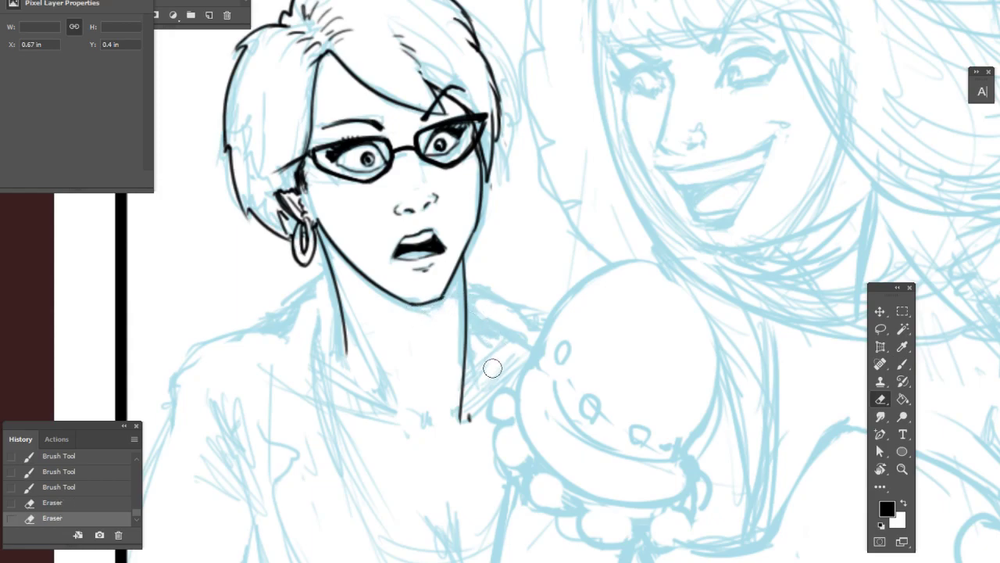
pyautogui.moveTo(500, 279); pyautogui.dragTo(503, 282)
pyautogui.moveTo(500, 189); pyautogui.dragTo(495, 192)
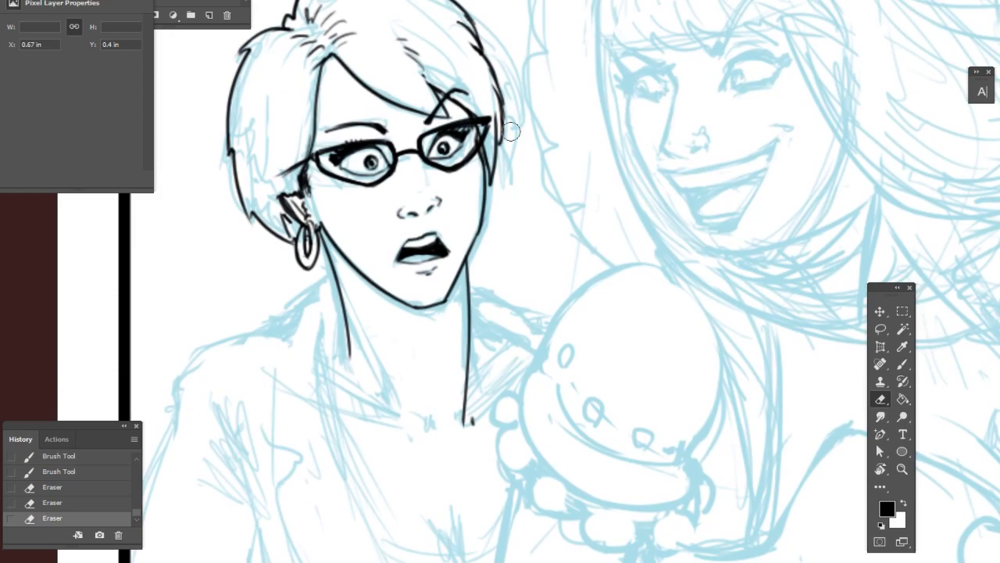
# - Redraw the hair tips beside the right-hand corner of the glasses and touch up the lines around the earring
pyautogui.press('b')
pyautogui.moveTo(500, 146); pyautogui.dragTo(498, 138)
pyautogui.moveTo(500, 143); pyautogui.dragTo(489, 94)
pyautogui.press('e')
pyautogui.press('b')
pyautogui.press('e')
pyautogui.moveTo(533, 257); pyautogui.dragTo(593, 209)
pyautogui.press('b')
pyautogui.moveTo(345, 193); pyautogui.dragTo(375, 209)
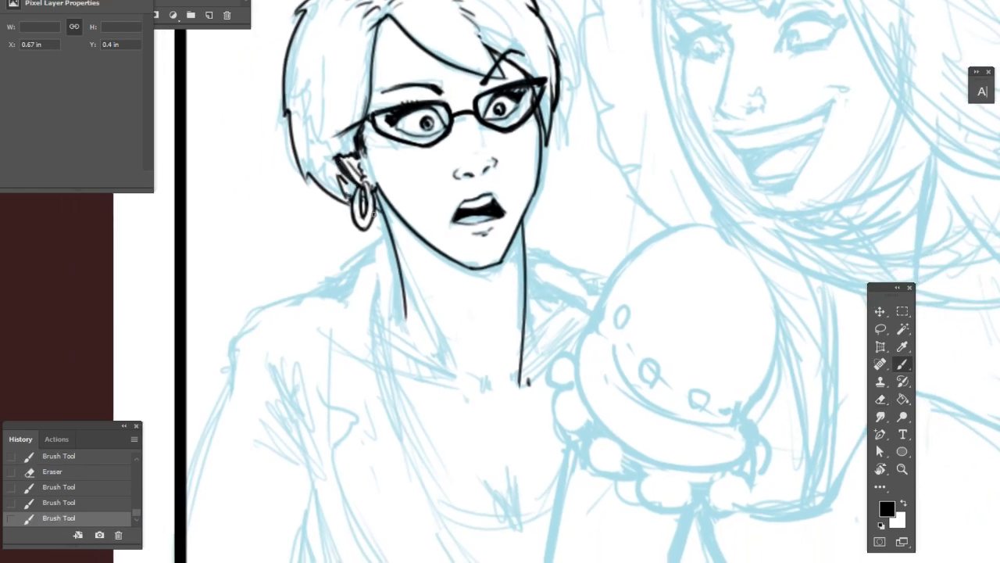
# - Touch up the nose, ink the collarbone lines on both sides of the neck base, and erase the stray mark beside the neck
pyautogui.scroll(-3, 602, 367)
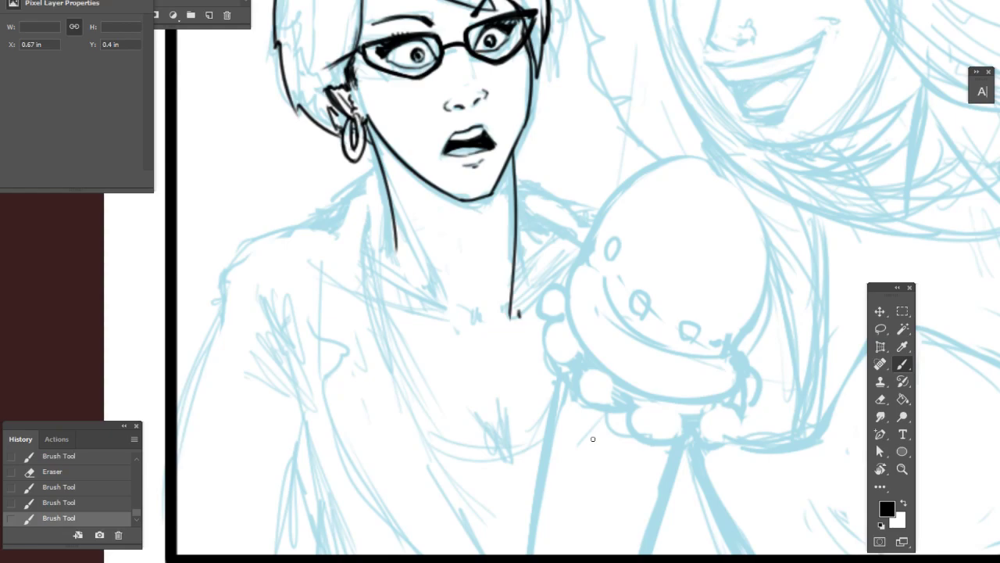
pyautogui.moveTo(461, 89); pyautogui.dragTo(464, 90)
pyautogui.moveTo(492, 334); pyautogui.dragTo(374, 299)
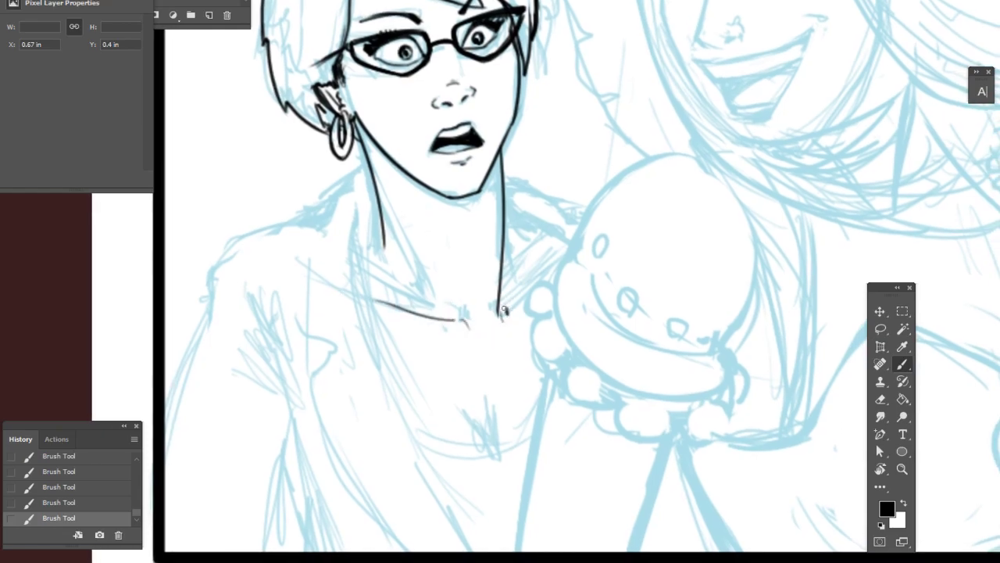
pyautogui.press('e')
pyautogui.moveTo(506, 314); pyautogui.dragTo(537, 277)
pyautogui.press('b')
# - Ink the jacket's left-hand lapel with its long inner edge, notched outer edge and collar, then thicken the inner edge's upper end
pyautogui.scroll(-2, 497, 211)
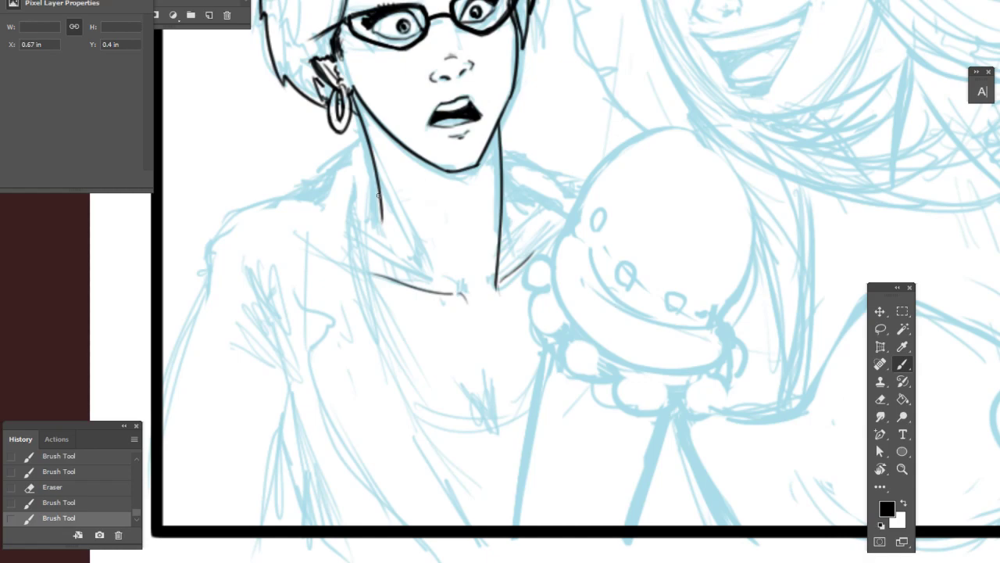
pyautogui.moveTo(375, 181)
pyautogui.mouseDown()
pyautogui.moveTo(379, 340)
pyautogui.moveTo(547, 545)
pyautogui.mouseUp()
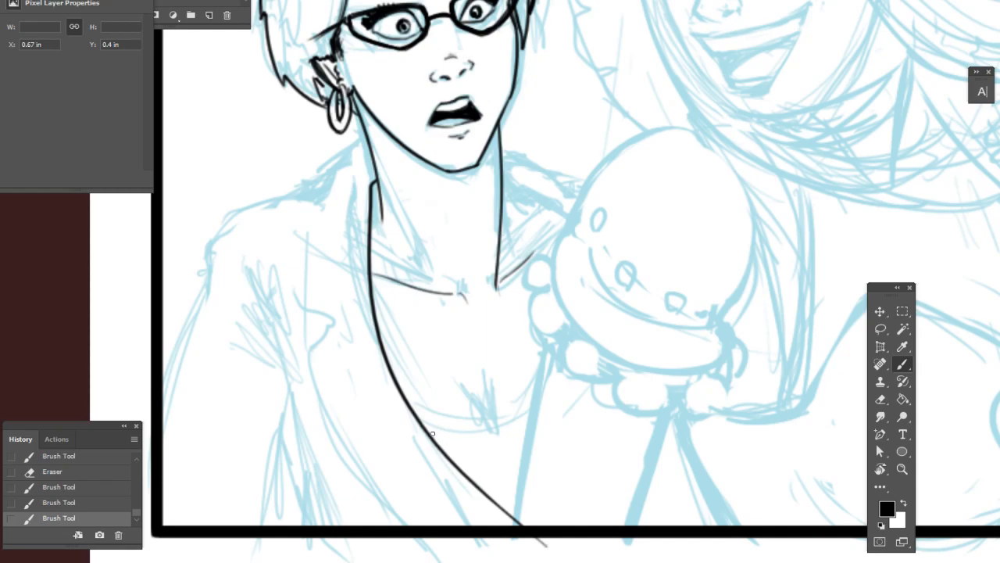
pyautogui.moveTo(312, 343); pyautogui.dragTo(531, 556)
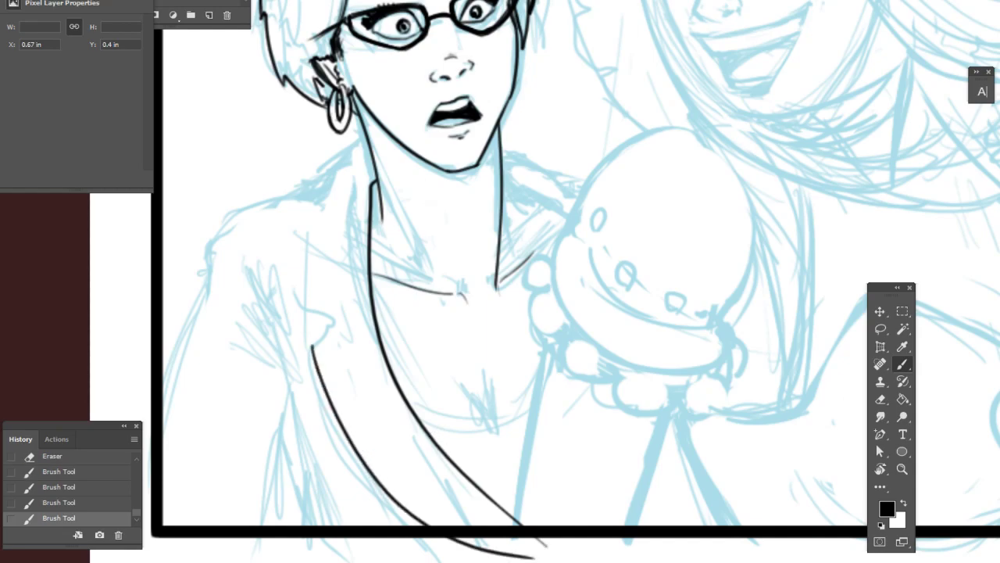
pyautogui.moveTo(320, 341)
pyautogui.mouseDown()
pyautogui.moveTo(332, 322)
pyautogui.moveTo(294, 297)
pyautogui.moveTo(341, 149)
pyautogui.mouseUp()
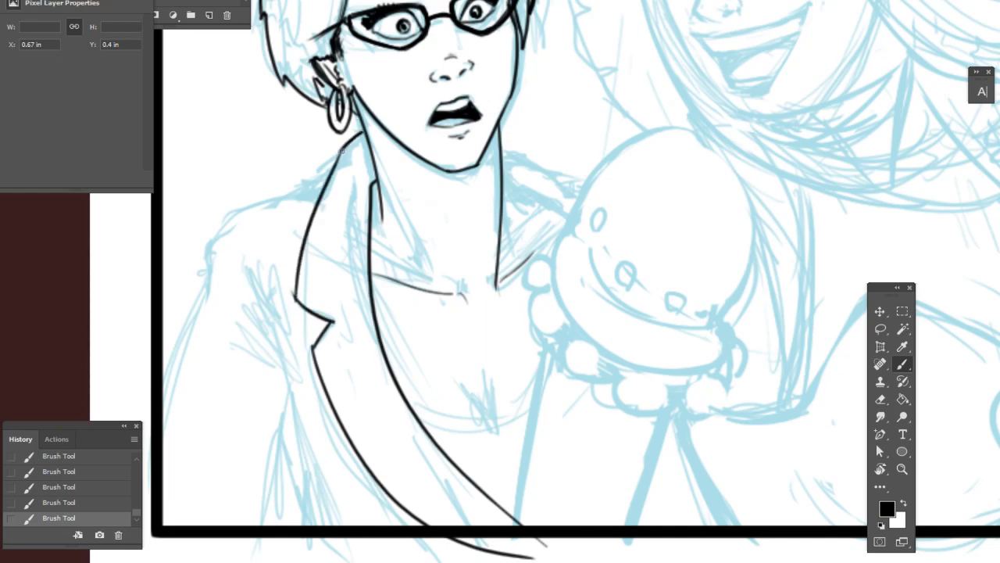
pyautogui.press('e')
pyautogui.moveTo(338, 145); pyautogui.dragTo(325, 149)
pyautogui.press('b')
pyautogui.rightClick(528, 69)
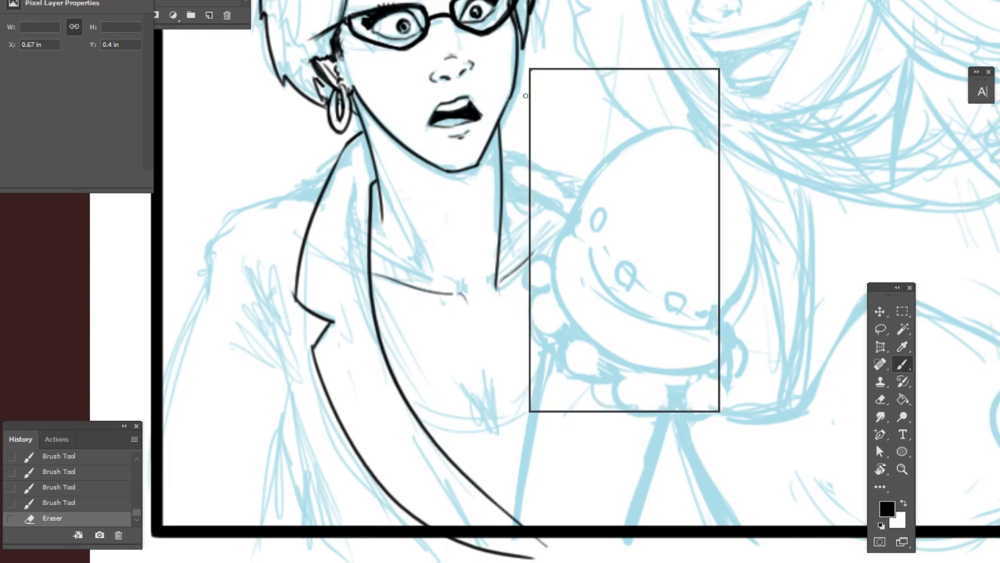
pyautogui.moveTo(376, 177); pyautogui.dragTo(372, 186)
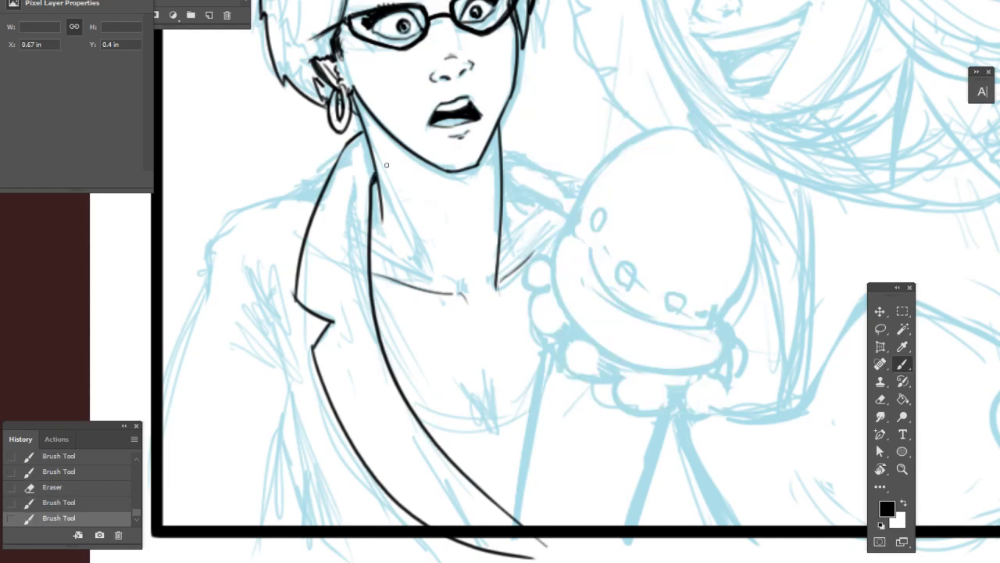
# - Ink the jacket's left-hand shoulder from the collar to the shoulder point and down the outer sleeve to the panel border
pyautogui.moveTo(430, 212); pyautogui.dragTo(483, 205)
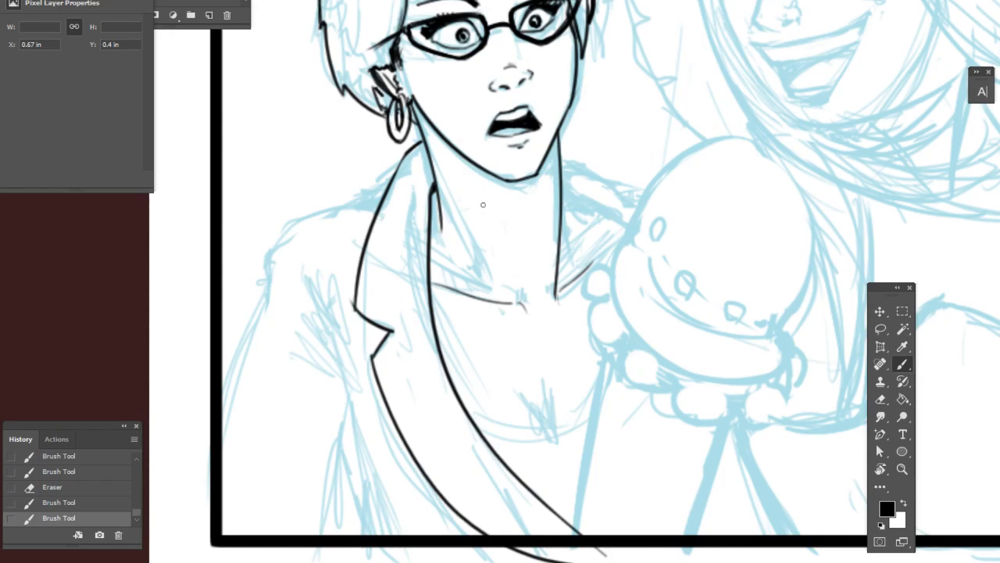
pyautogui.moveTo(390, 181)
pyautogui.mouseDown()
pyautogui.moveTo(272, 248)
pyautogui.moveTo(282, 236)
pyautogui.moveTo(265, 260)
pyautogui.mouseUp()
pyautogui.moveTo(293, 228)
pyautogui.mouseDown()
pyautogui.moveTo(260, 261)
pyautogui.moveTo(196, 477)
pyautogui.mouseUp()
pyautogui.press('e')
pyautogui.press('b')
pyautogui.moveTo(267, 257); pyautogui.dragTo(264, 271)
pyautogui.moveTo(268, 253)
pyautogui.mouseDown()
pyautogui.moveTo(292, 226)
pyautogui.moveTo(390, 180)
pyautogui.moveTo(379, 184)
pyautogui.moveTo(402, 155)
pyautogui.moveTo(390, 181)
pyautogui.moveTo(425, 137)
pyautogui.mouseUp()
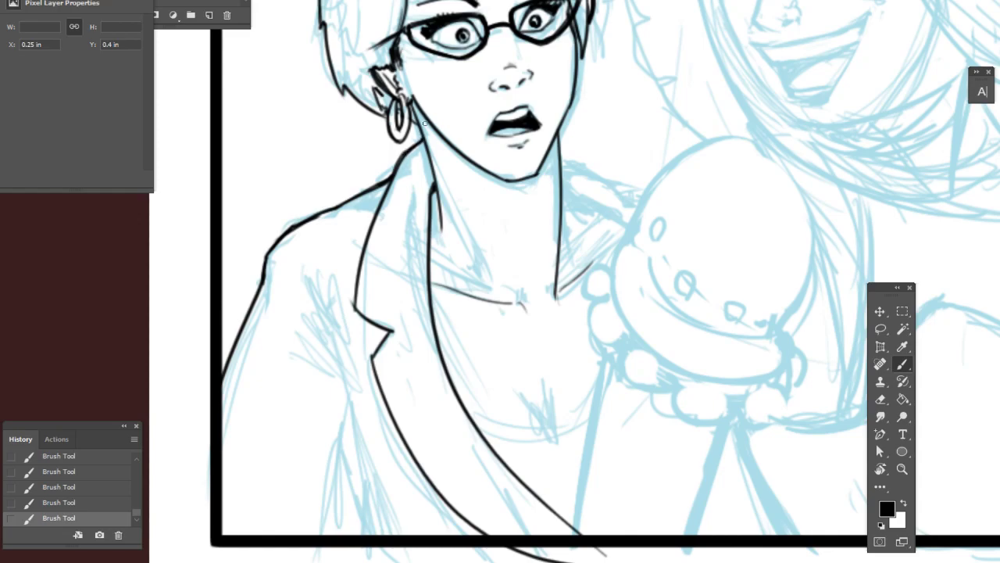
# - Ink the armpit folds, the inner sleeve edge and the jacket's side line down to the panel border
pyautogui.moveTo(311, 288); pyautogui.dragTo(354, 393)
pyautogui.moveTo(331, 336)
pyautogui.mouseDown()
pyautogui.moveTo(354, 395)
pyautogui.moveTo(327, 537)
pyautogui.mouseUp()
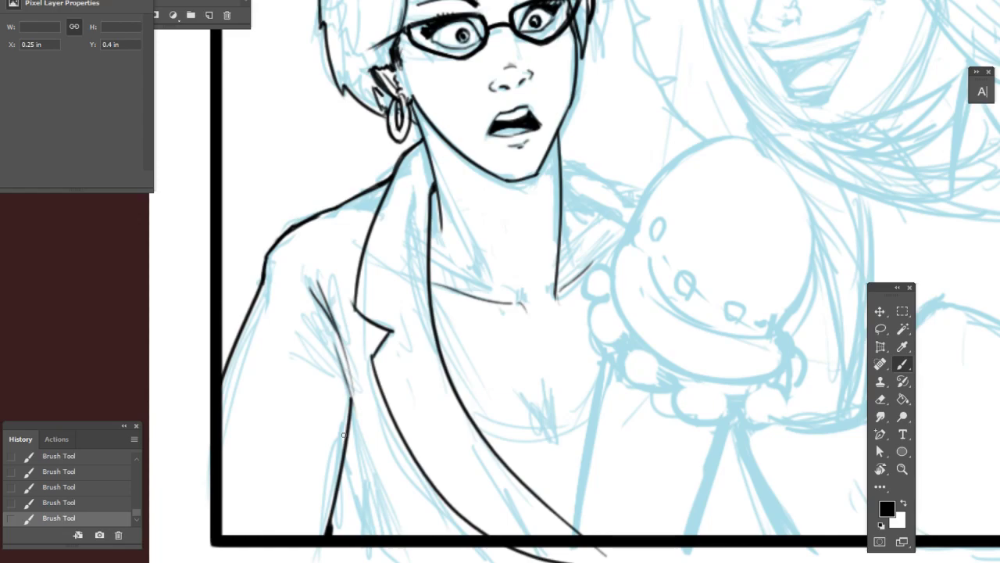
pyautogui.moveTo(408, 418); pyautogui.dragTo(392, 373)
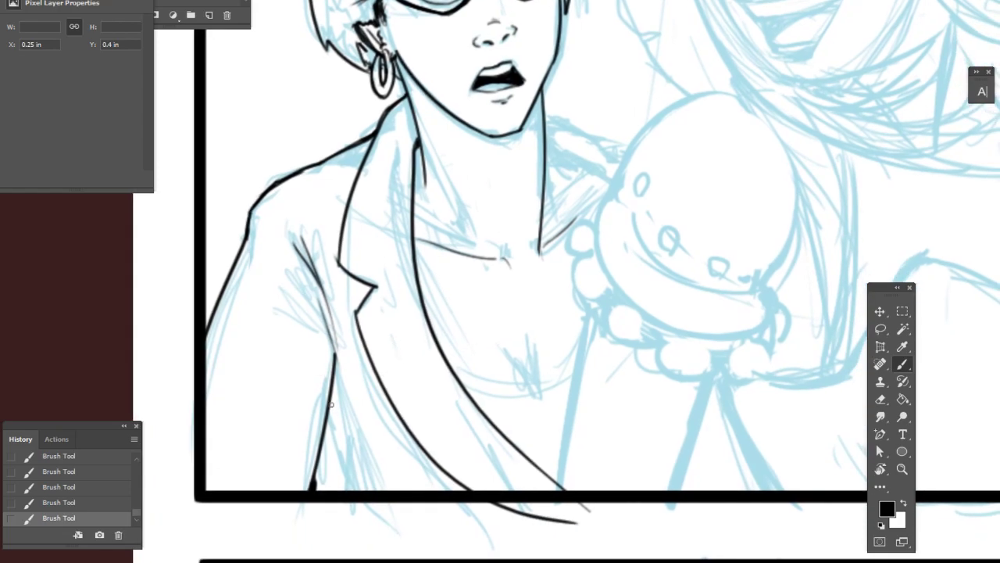
pyautogui.moveTo(331, 401); pyautogui.dragTo(374, 505)
# - Ink the cleavage lines and the curved neckline of the woman's top from the lapel across the chest
pyautogui.moveTo(708, 391); pyautogui.dragTo(688, 393)
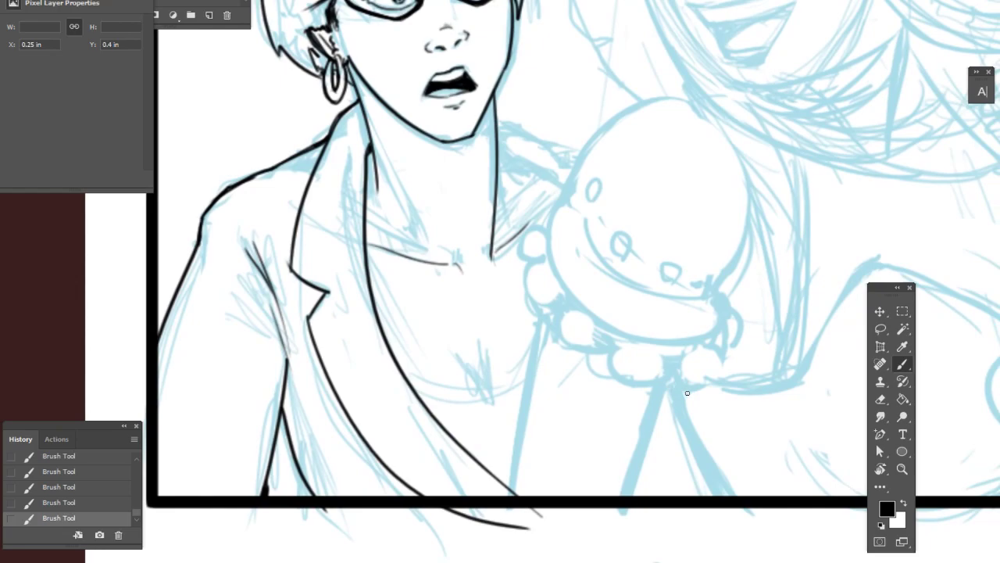
pyautogui.moveTo(467, 361); pyautogui.dragTo(490, 400)
pyautogui.moveTo(485, 355); pyautogui.dragTo(494, 402)
pyautogui.moveTo(483, 379)
pyautogui.mouseDown()
pyautogui.moveTo(492, 398)
pyautogui.moveTo(487, 389)
pyautogui.mouseUp()
pyautogui.rightClick(444, 403)
pyautogui.click(410, 392)
pyautogui.moveTo(412, 396); pyautogui.dragTo(551, 367)
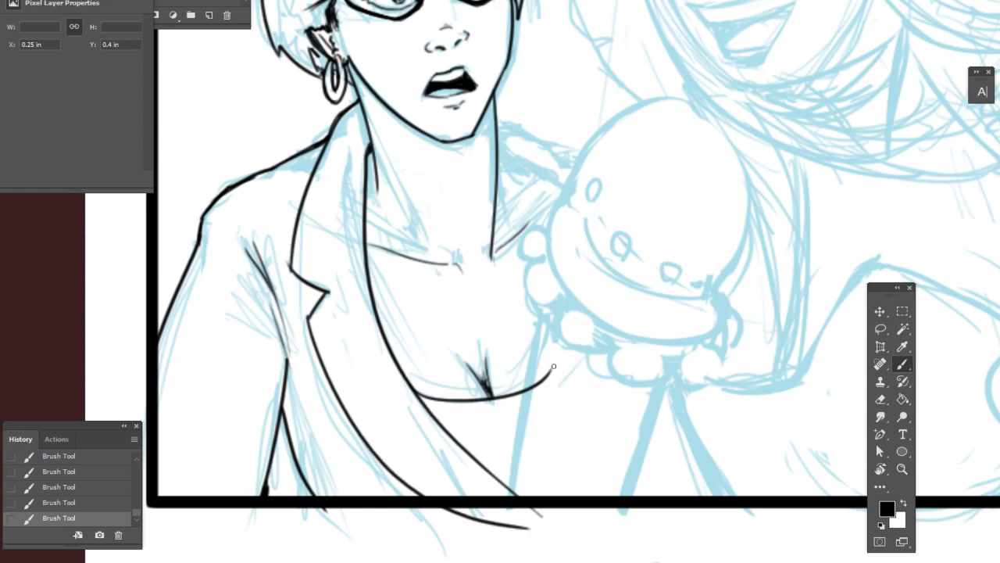